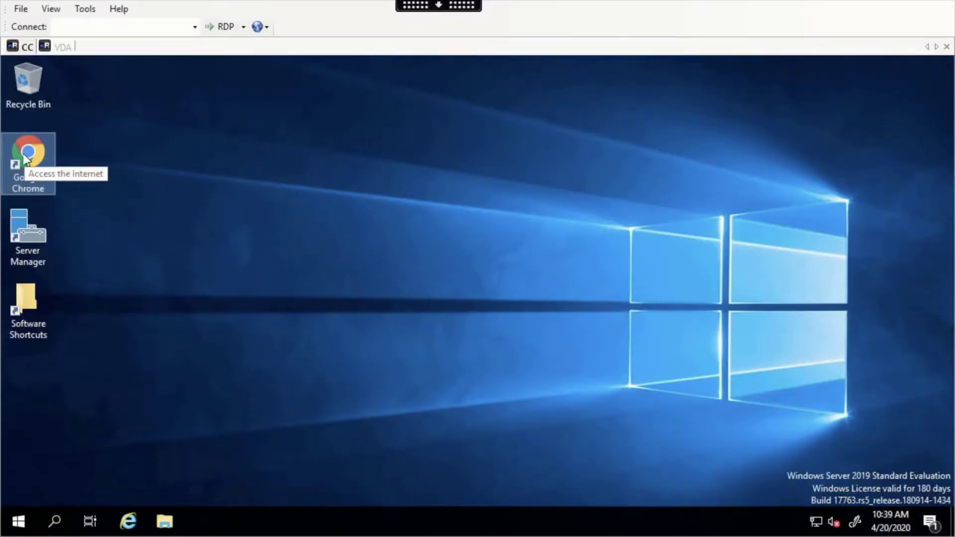
# Step: Launch Chrome and go to the Citrix Cloud site at citrix.cloud.com
pyautogui.doubleClick(31, 159)
pyautogui.write('citri')
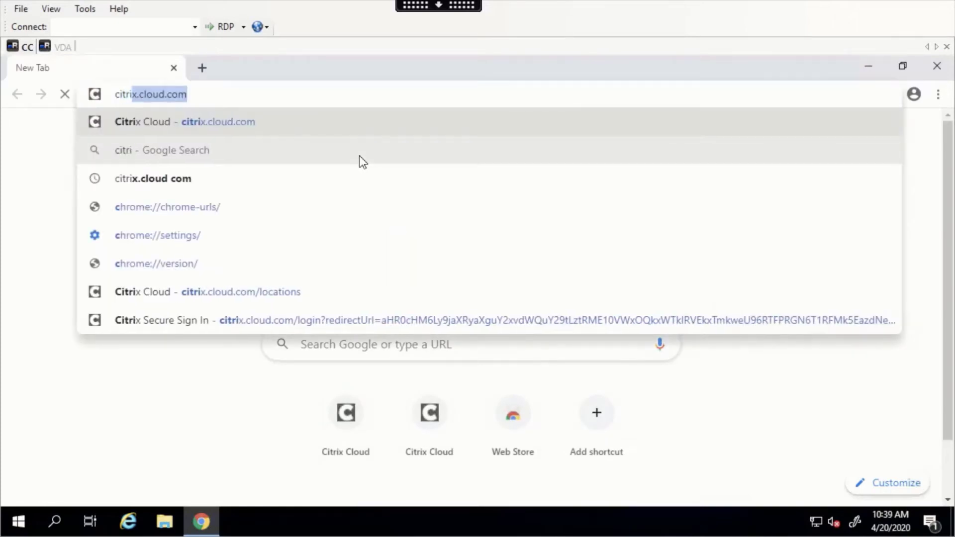
pyautogui.press('Return')
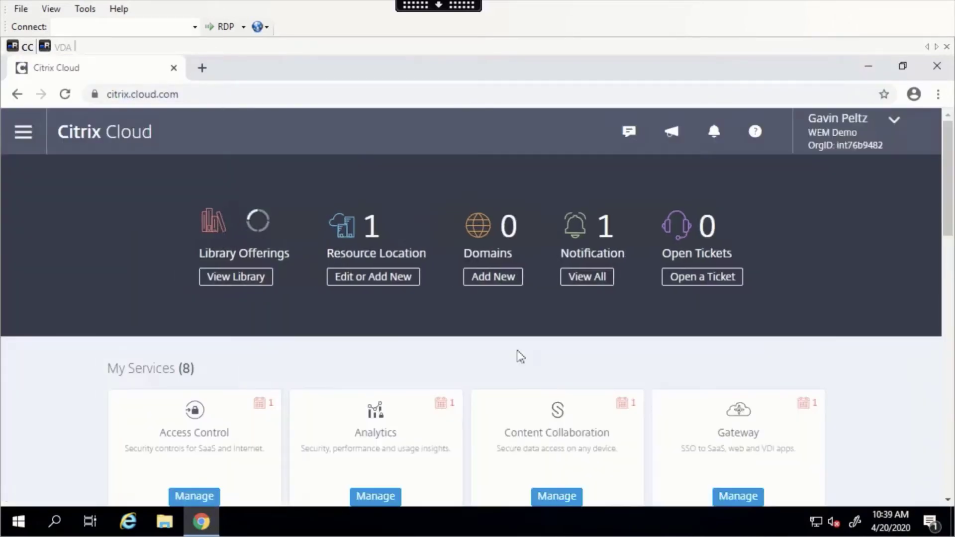
# Step: From Resource Locations, add a Cloud Connector and download its installer, cwcconnector (4).exe
pyautogui.click(361, 278)
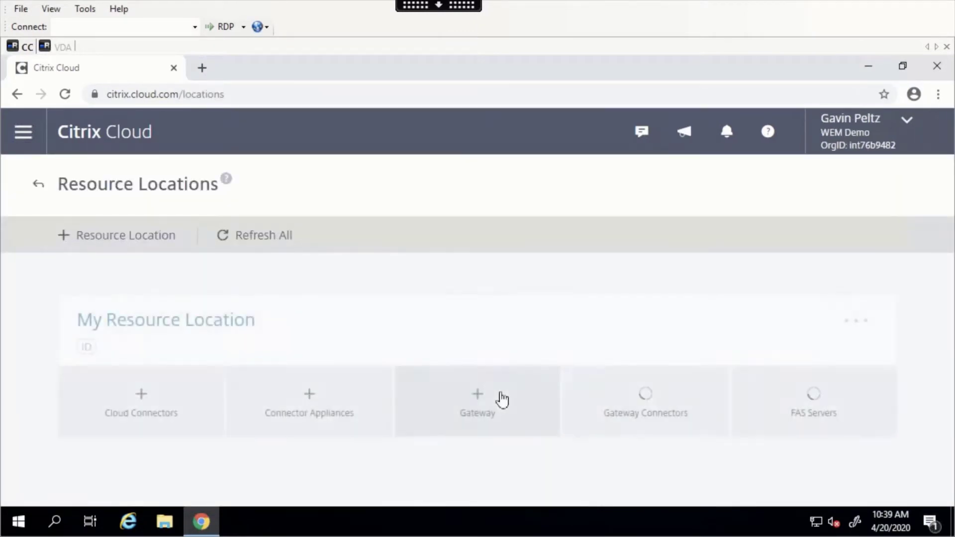
pyautogui.click(146, 390)
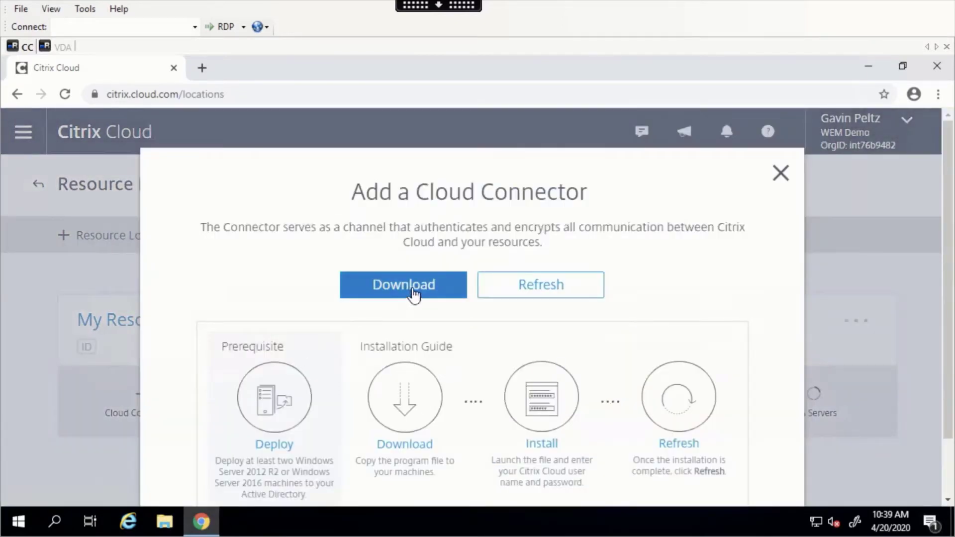
pyautogui.click(413, 293)
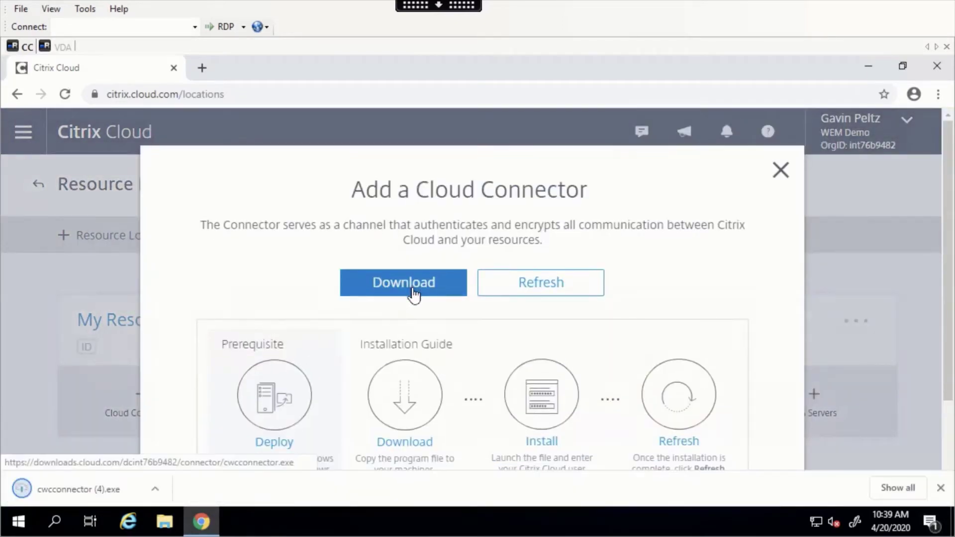
# Step: Run the connector installer, sign in with the Citrix Cloud username and password, and start installing
pyautogui.click(120, 494)
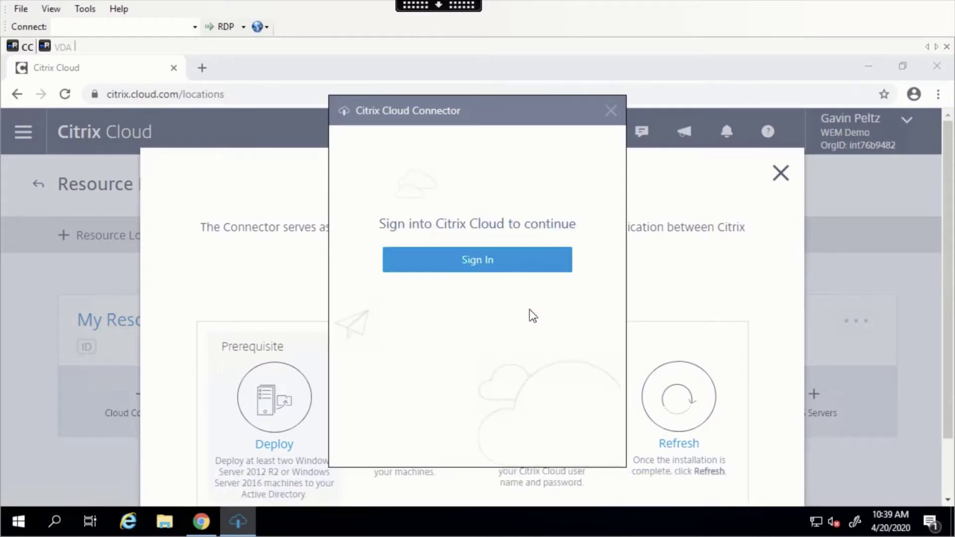
pyautogui.click(493, 268)
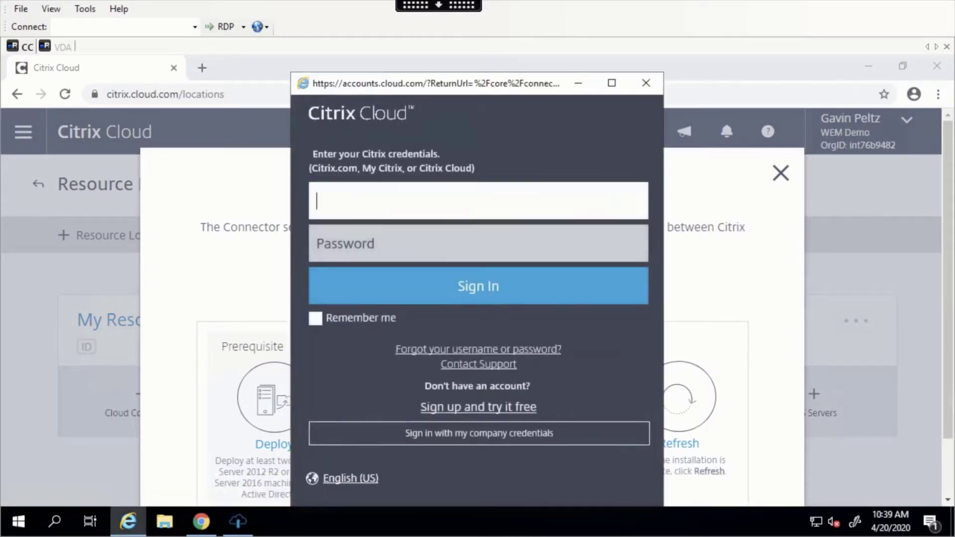
pyautogui.write('gavinp')
pyautogui.press('Tab')
pyautogui.write('••••••••••••••')
pyautogui.click(495, 291)
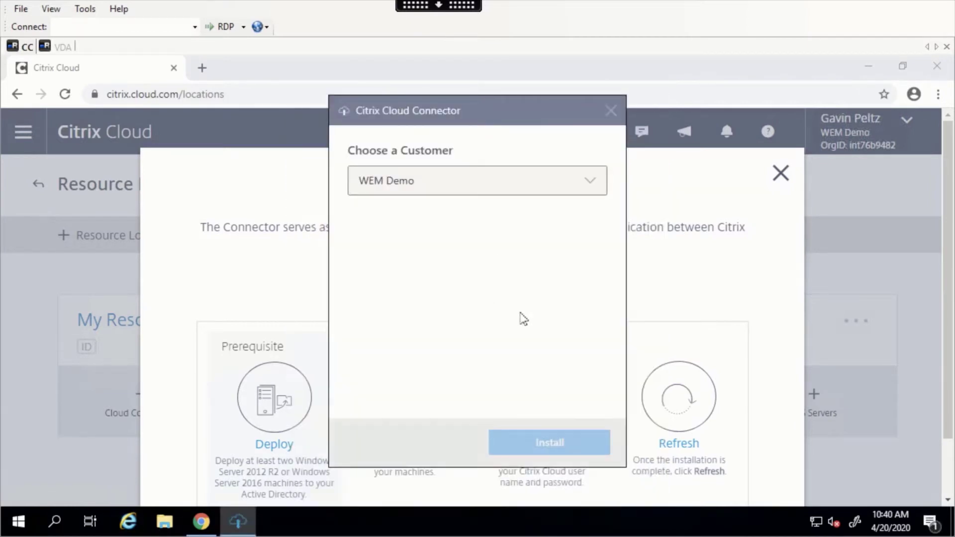
pyautogui.click(567, 438)
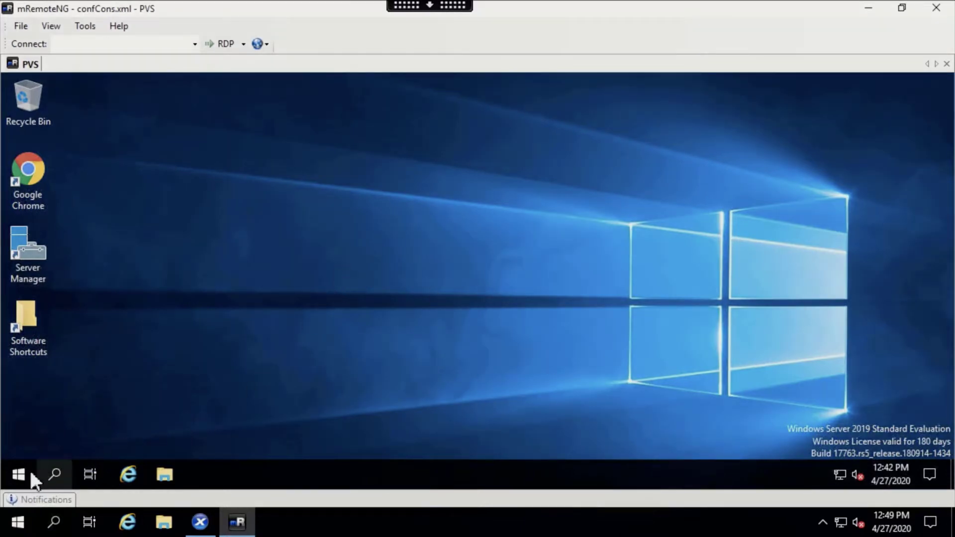
# Step: Launch the Citrix Provisioning Console from the Start menu and maximize it
pyautogui.click(18, 474)
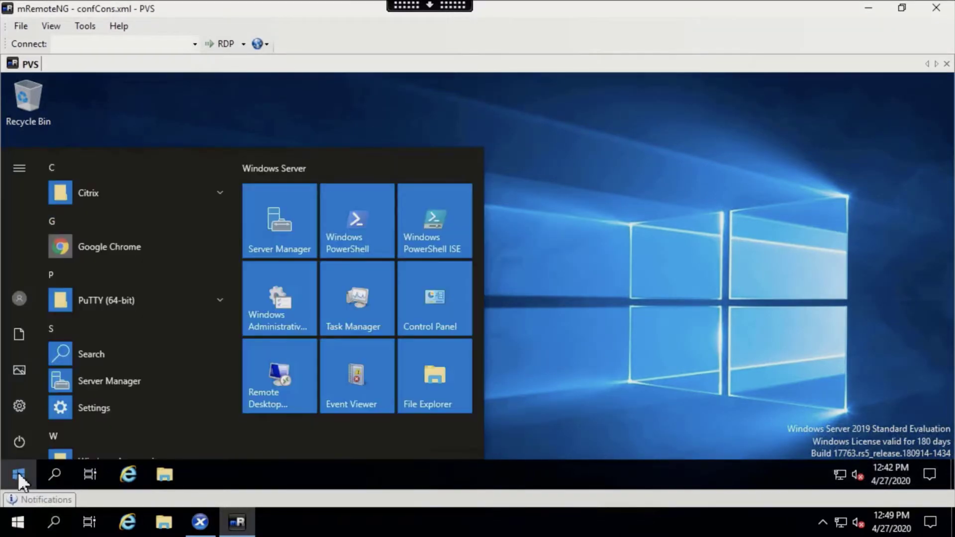
pyautogui.click(222, 193)
pyautogui.click(182, 304)
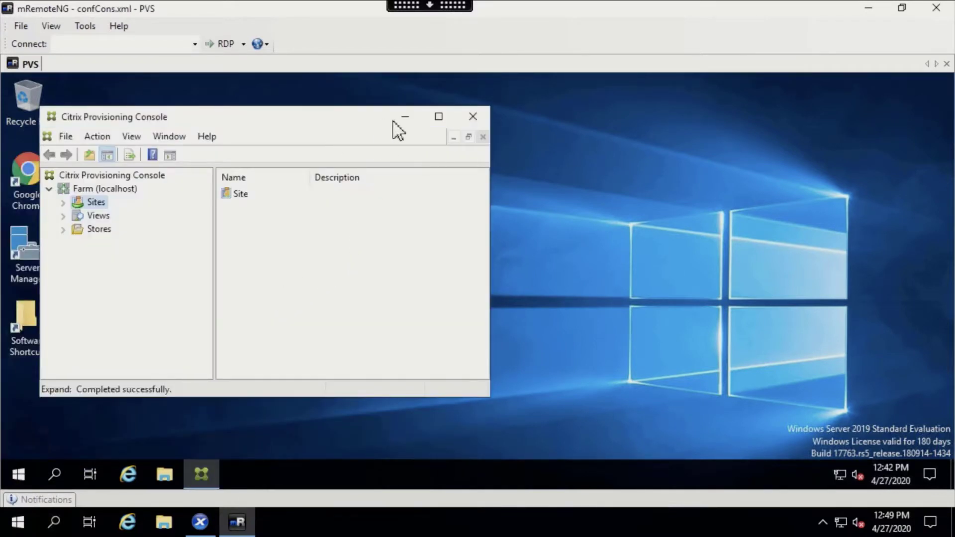
pyautogui.moveTo(356, 124); pyautogui.dragTo(450, 121)
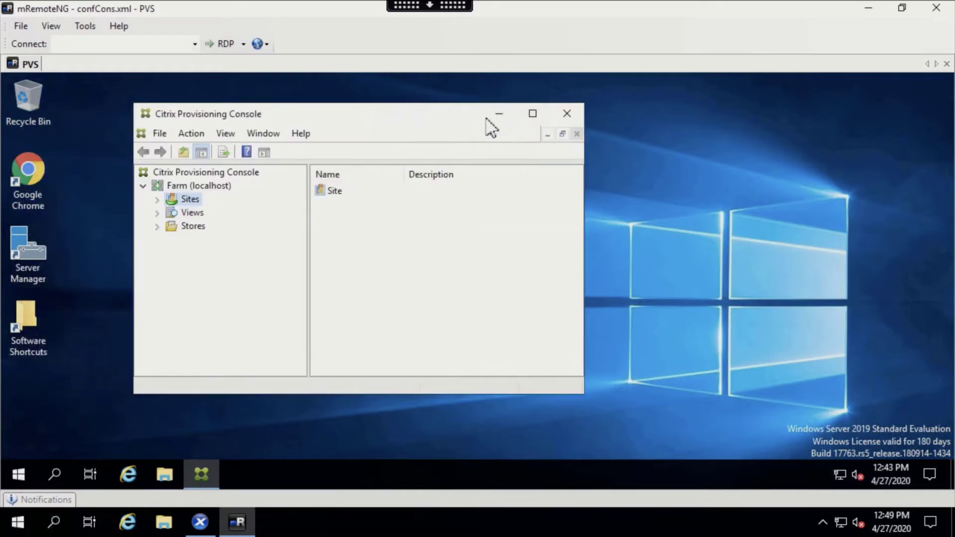
pyautogui.click(532, 114)
# Step: In Sites > Site > vDisk Pool, create a new vDiskstore version, then close the console
pyautogui.click(24, 164)
pyautogui.click(38, 177)
pyautogui.click(98, 203)
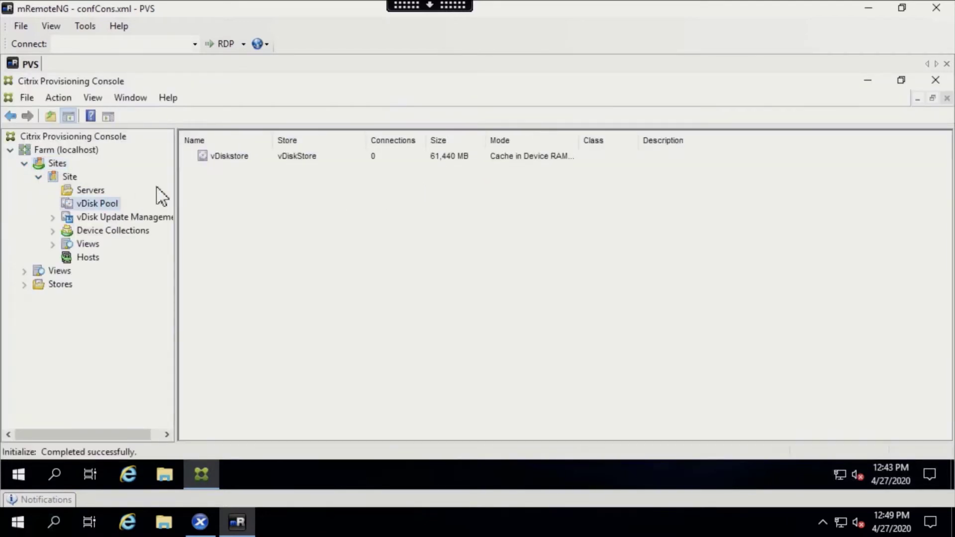
pyautogui.rightClick(225, 154)
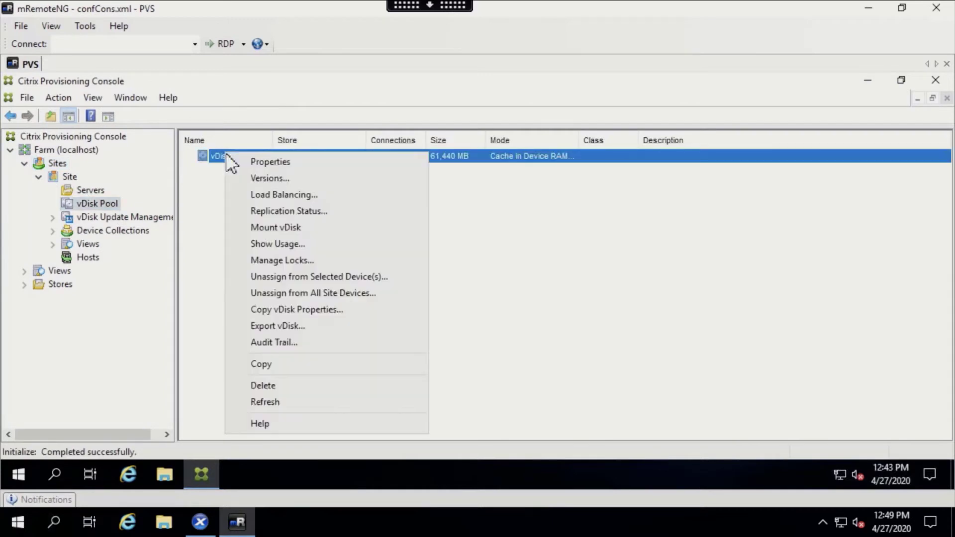
pyautogui.click(276, 176)
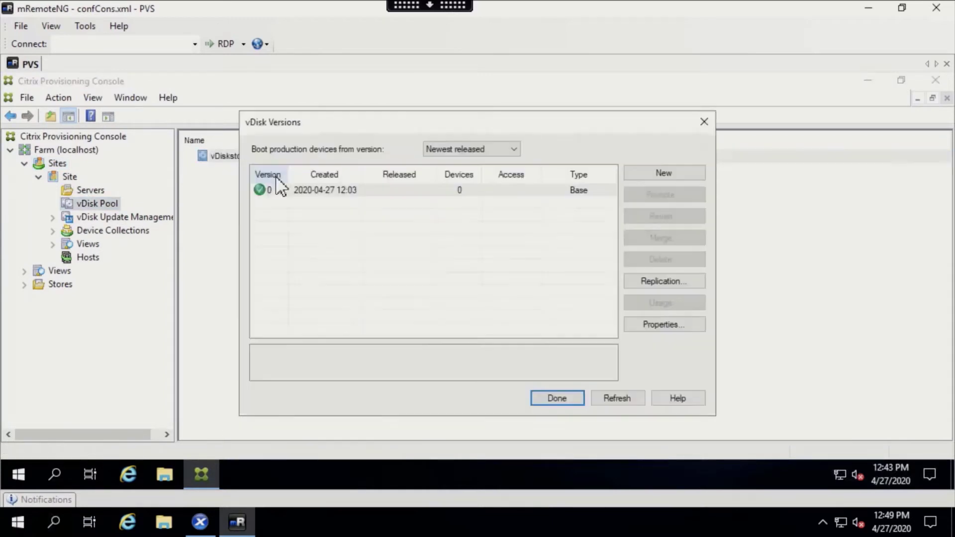
pyautogui.click(664, 173)
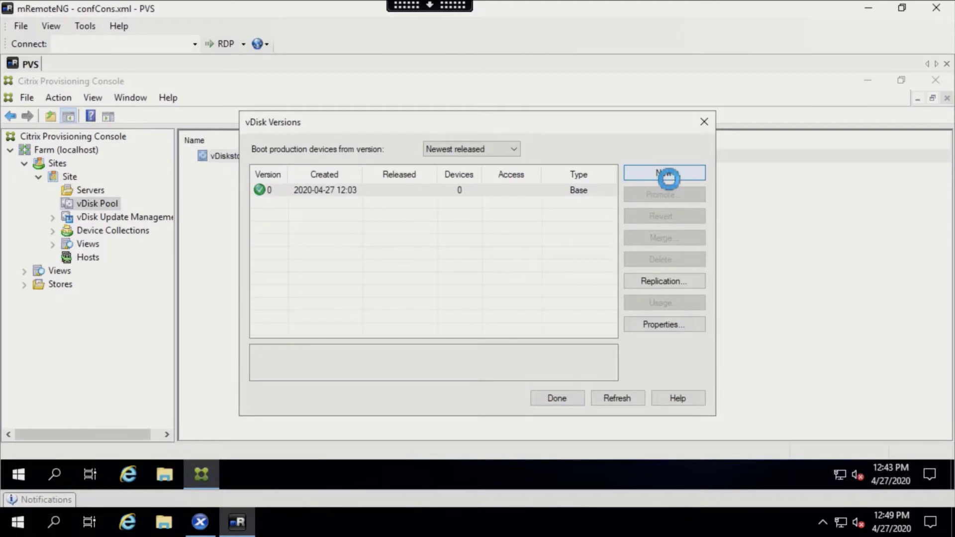
pyautogui.click(567, 400)
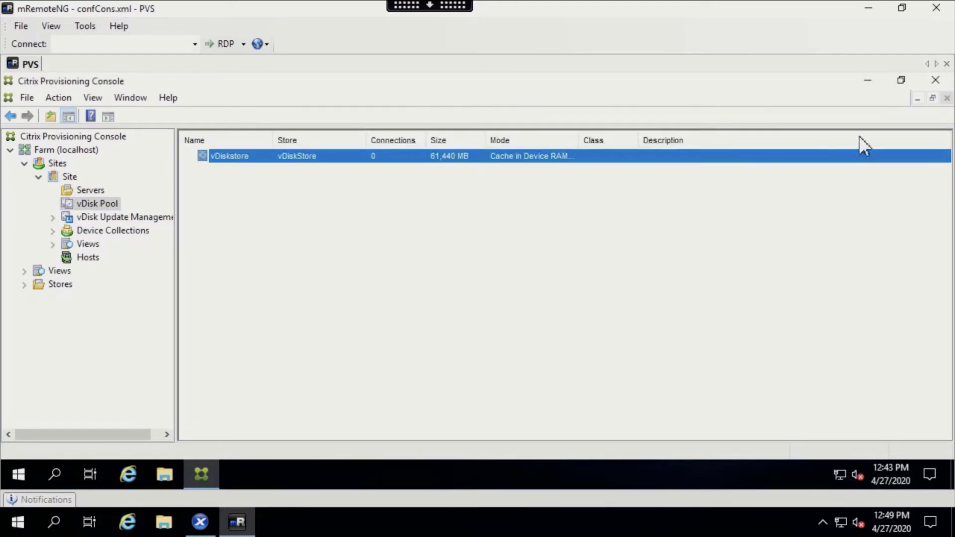
pyautogui.click(934, 82)
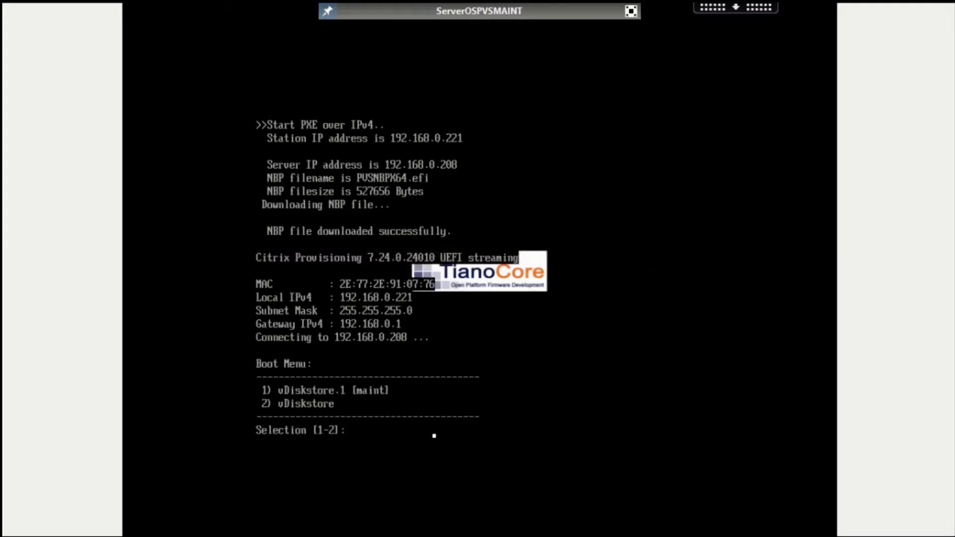
# Step: Boot ServerOSPVSMAINT from vDiskstore.1 [maint] and sign in as the domain administrator
pyautogui.write('1')
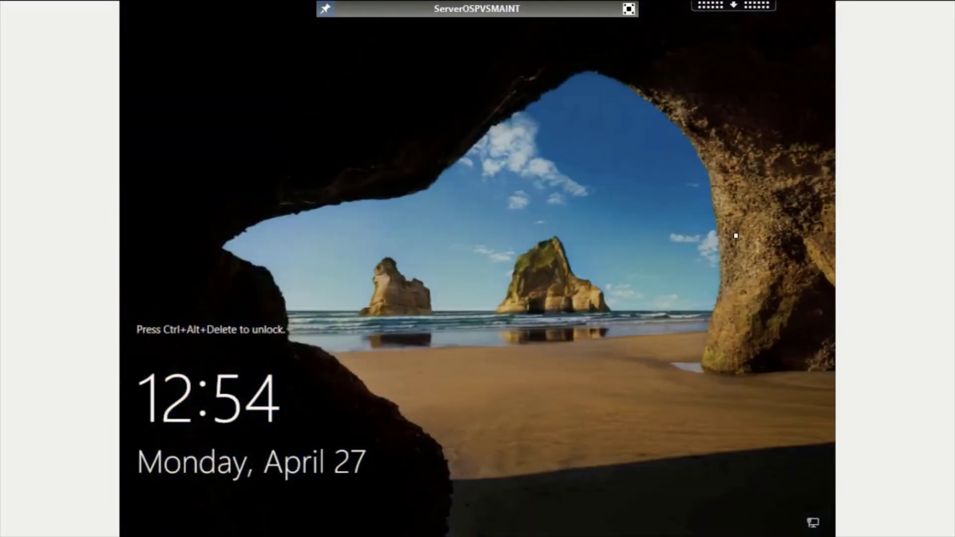
pyautogui.hotkey('ctrl', 'alt', 'Delete')
pyautogui.write('nt')
pyautogui.write('21\\administrator')
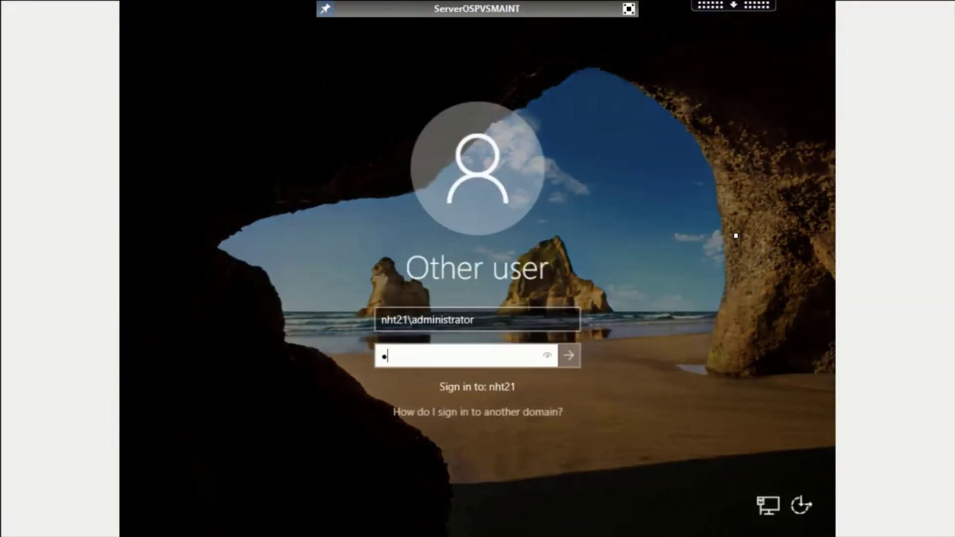
pyautogui.press('Return')
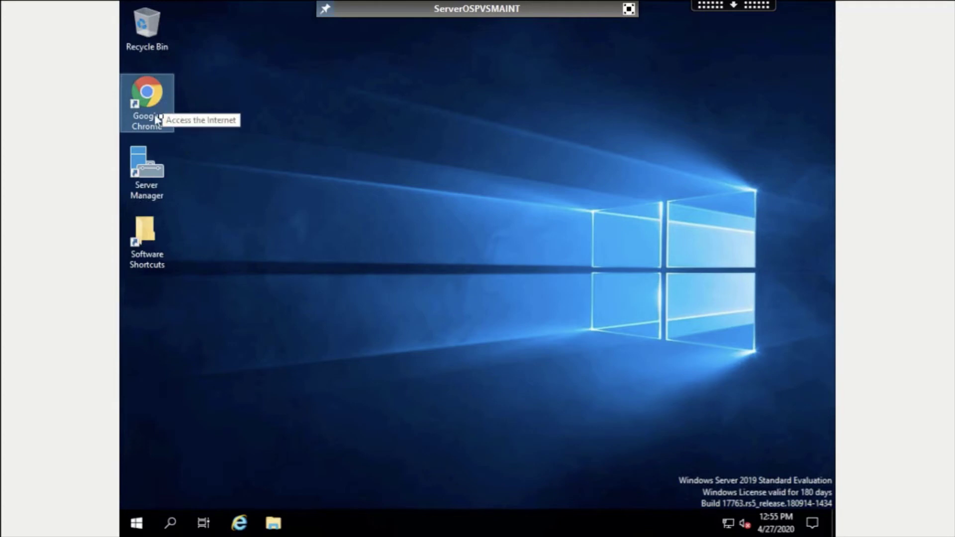
# Step: Open the browser on the server and go to citrix.cloud.com
pyautogui.click(167, 126)
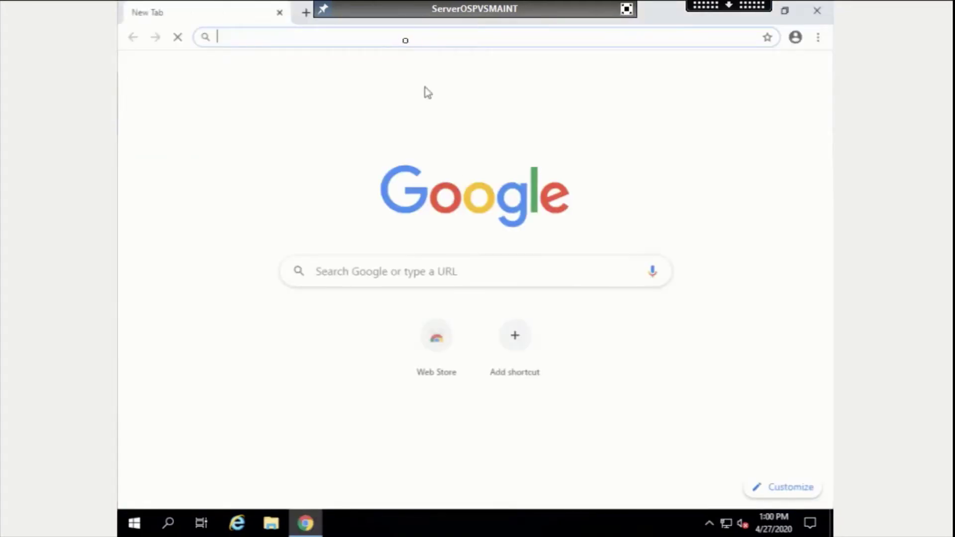
pyautogui.write('citrix.cloud.')
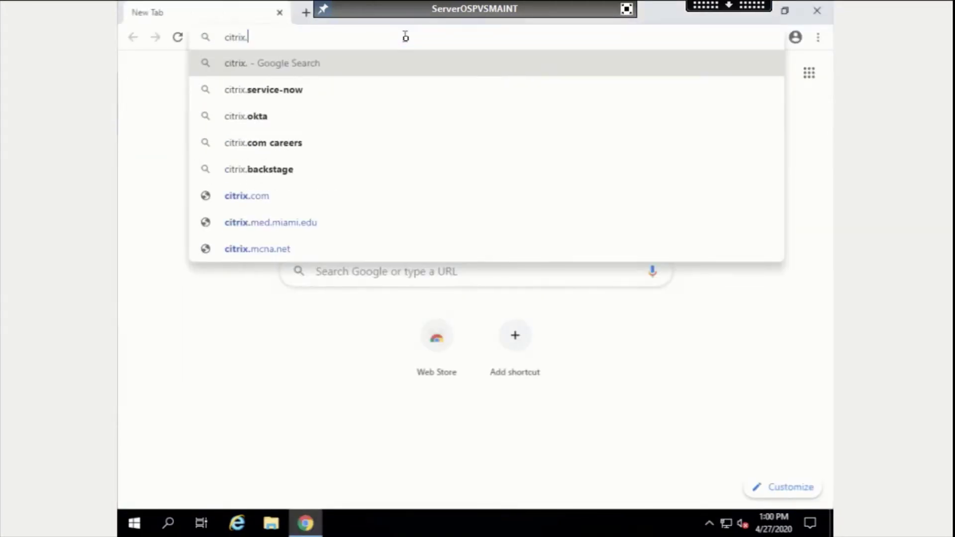
pyautogui.write('com')
pyautogui.press('Return')
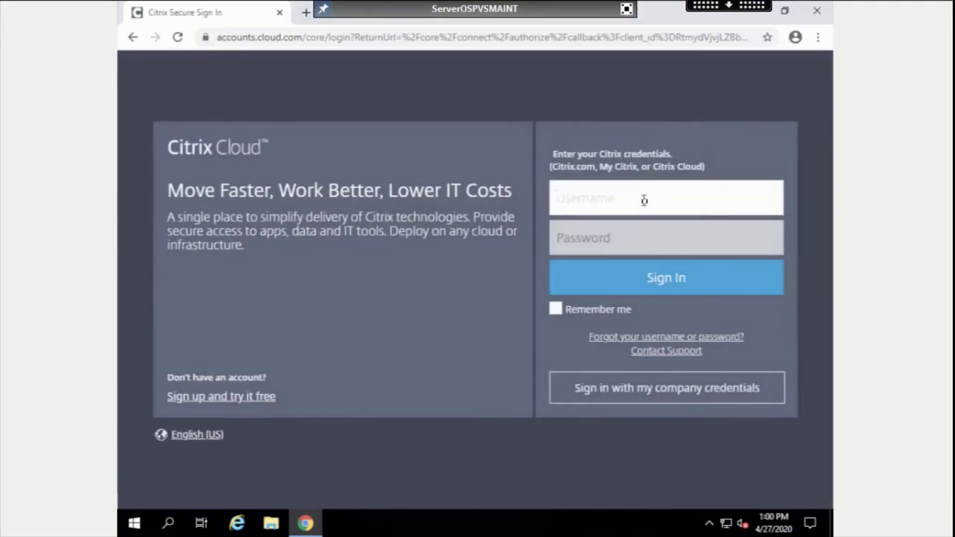
# Step: Sign in with the Citrix Cloud username and password and select the WEM Demo customer
pyautogui.click(643, 199)
pyautogui.write('gavinp')
pyautogui.press('Tab')
pyautogui.write('•')
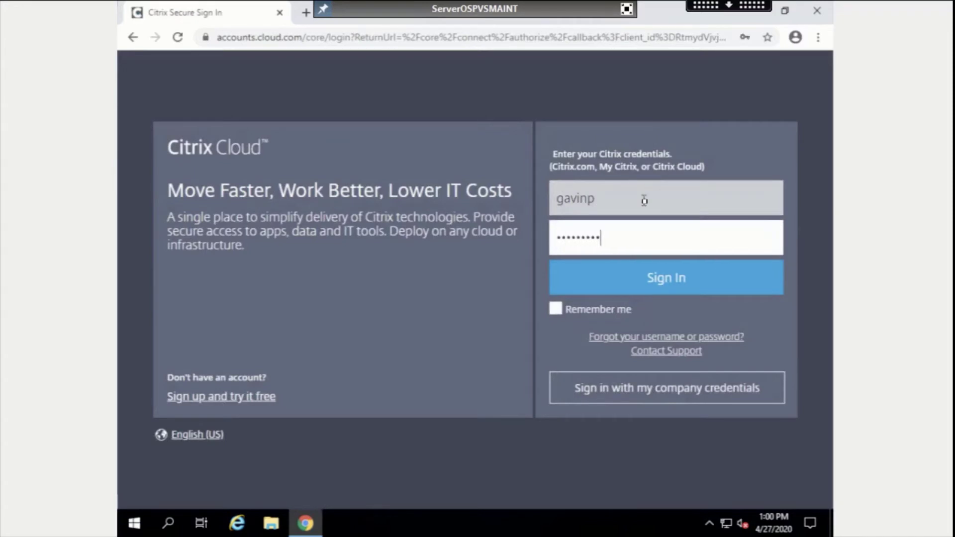
pyautogui.write('••••••••••••••')
pyautogui.press('Return')
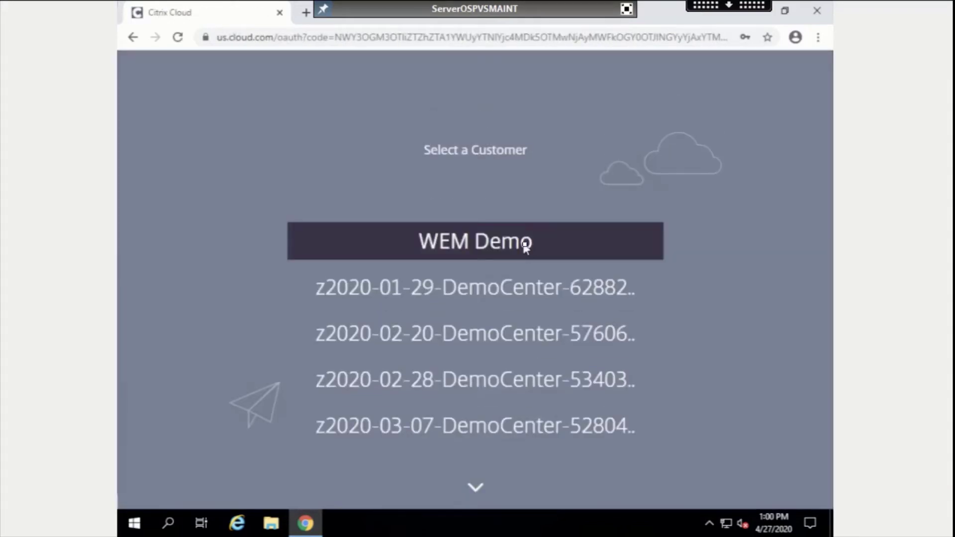
pyautogui.click(524, 248)
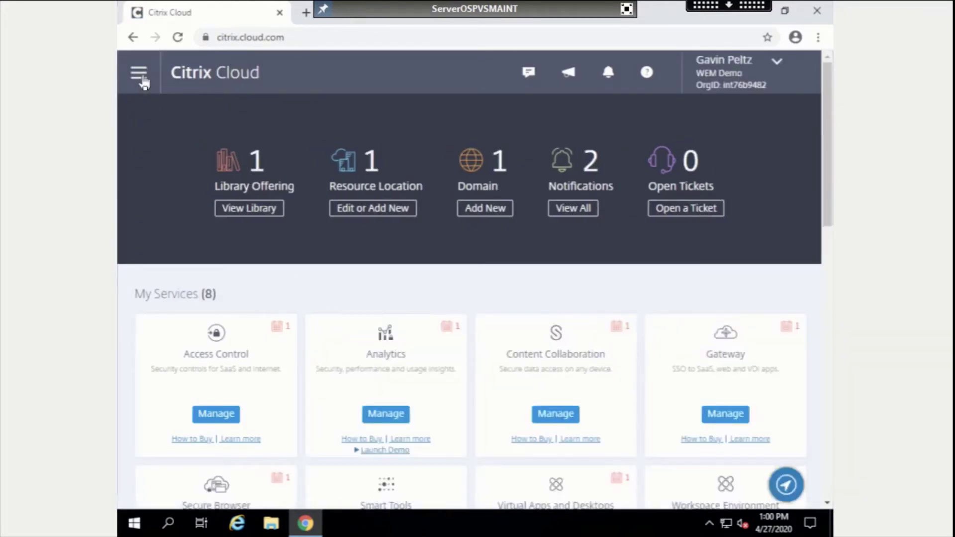
# Step: Download the WEM service agent 2004.1.0.1 zip from Workspace Environment Management's Downloads page
pyautogui.click(139, 74)
pyautogui.click(158, 146)
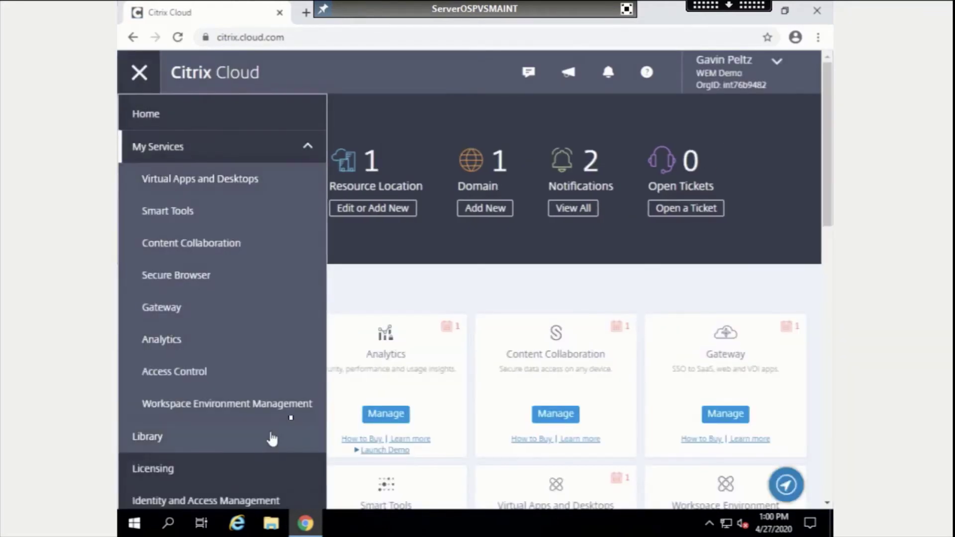
pyautogui.click(298, 408)
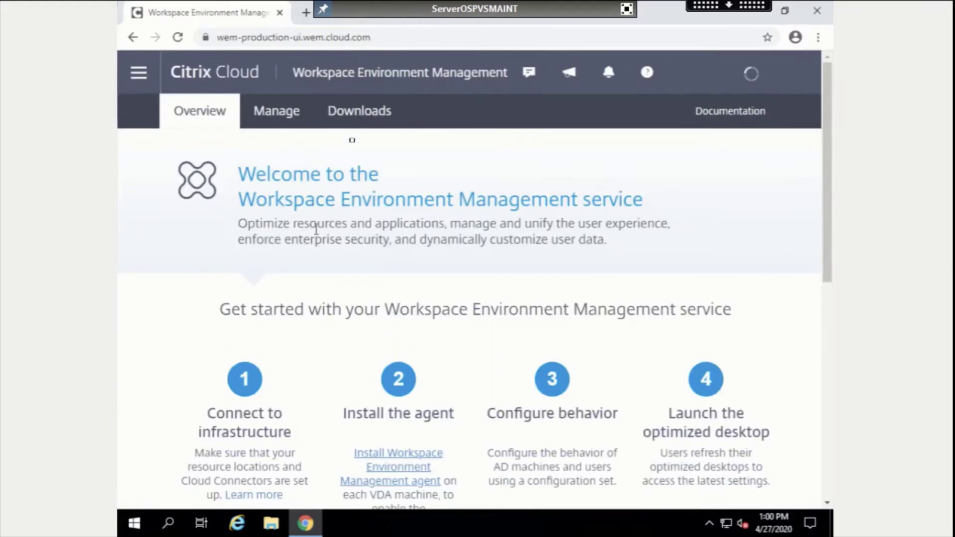
pyautogui.click(363, 122)
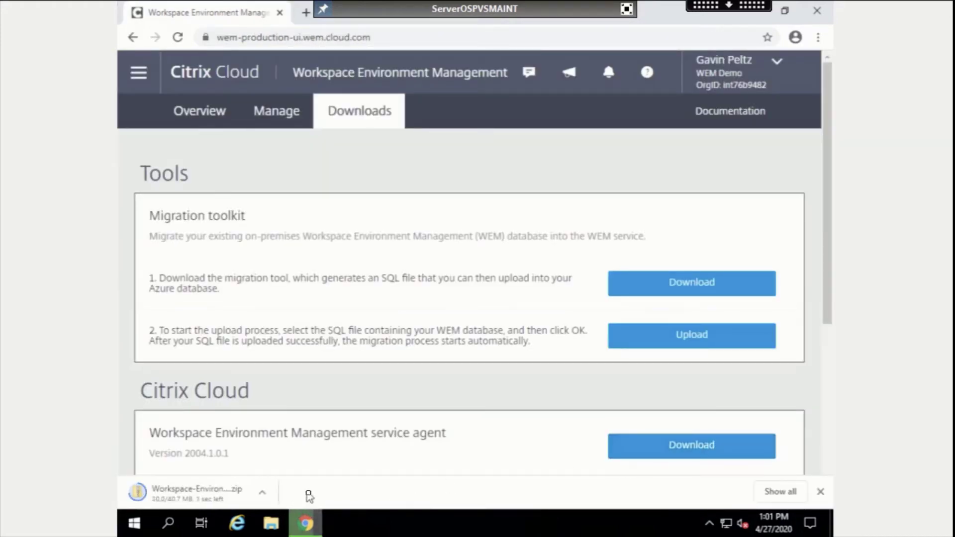
pyautogui.click(266, 496)
# Step: Extract the WEM agent zip to its default folder, run the installer and accept the licence
pyautogui.click(331, 446)
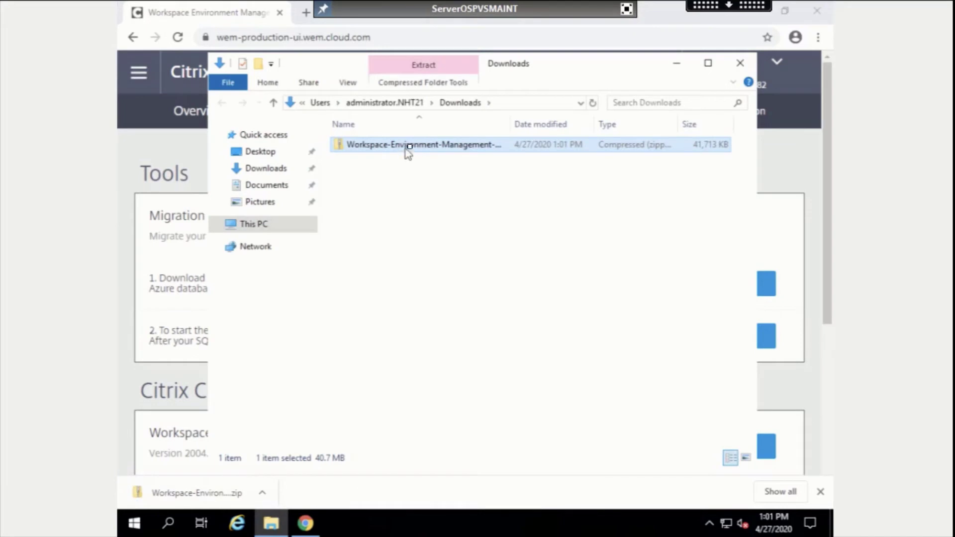
pyautogui.rightClick(408, 150)
pyautogui.click(456, 194)
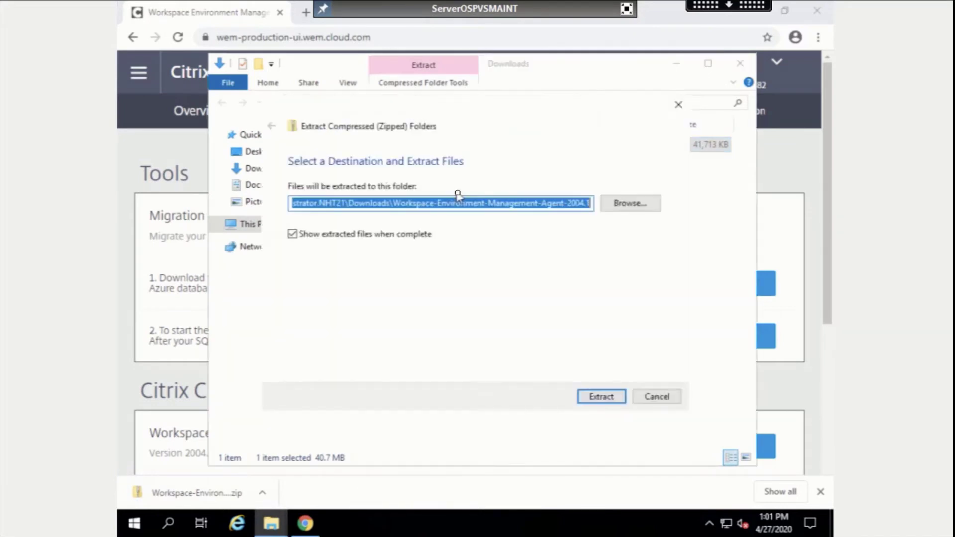
pyautogui.click(600, 396)
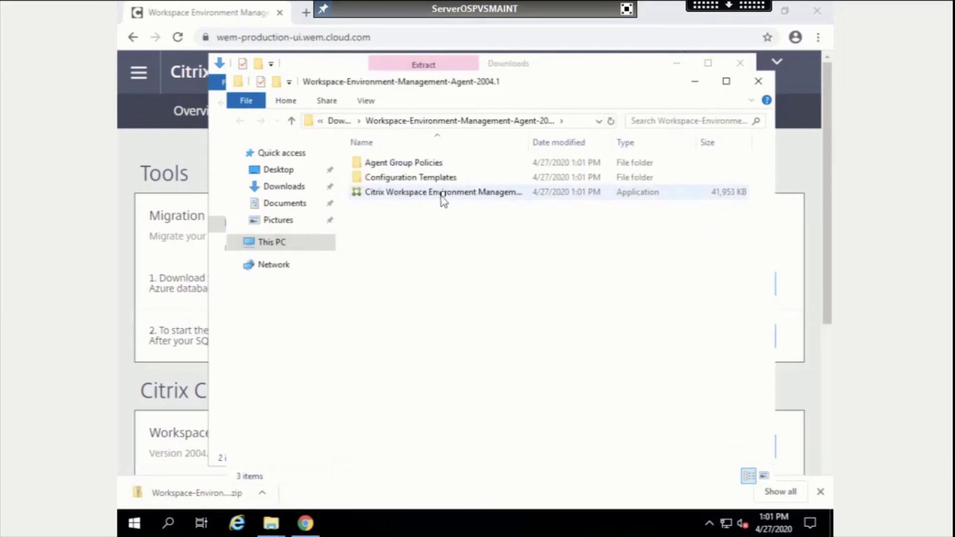
pyautogui.doubleClick(443, 198)
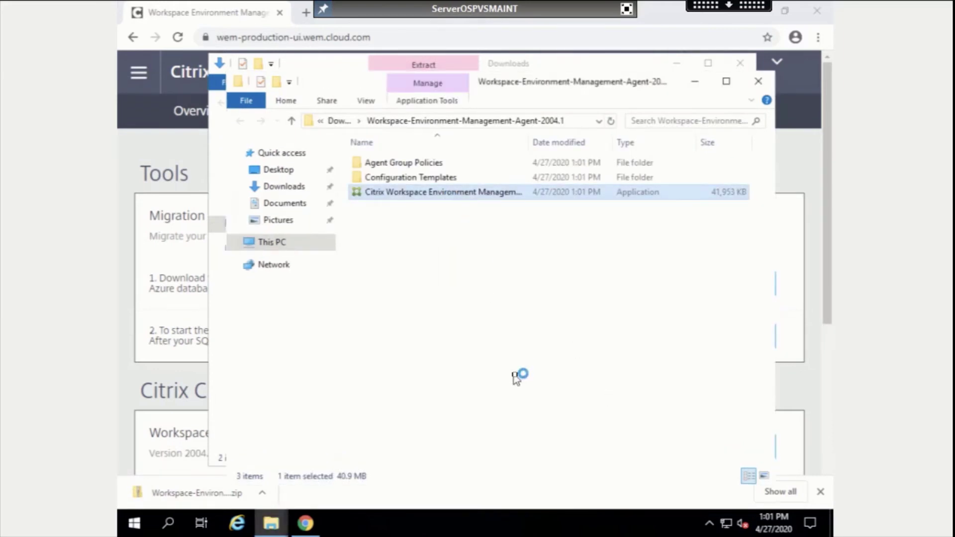
pyautogui.click(499, 360)
# Step: Install the WEM agent as Cloud Service Deployment with Cloud Connector cc.nht21 and default settings
pyautogui.click(561, 374)
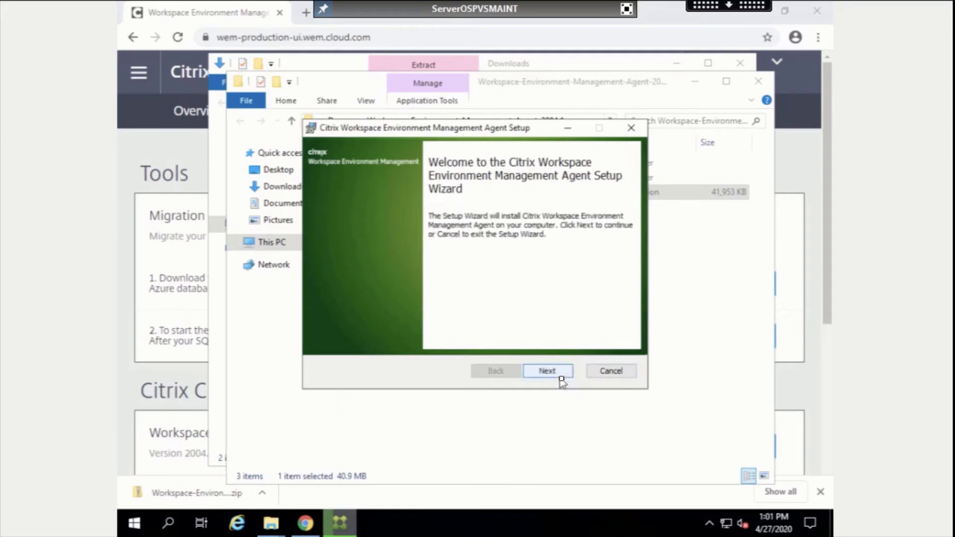
pyautogui.click(540, 373)
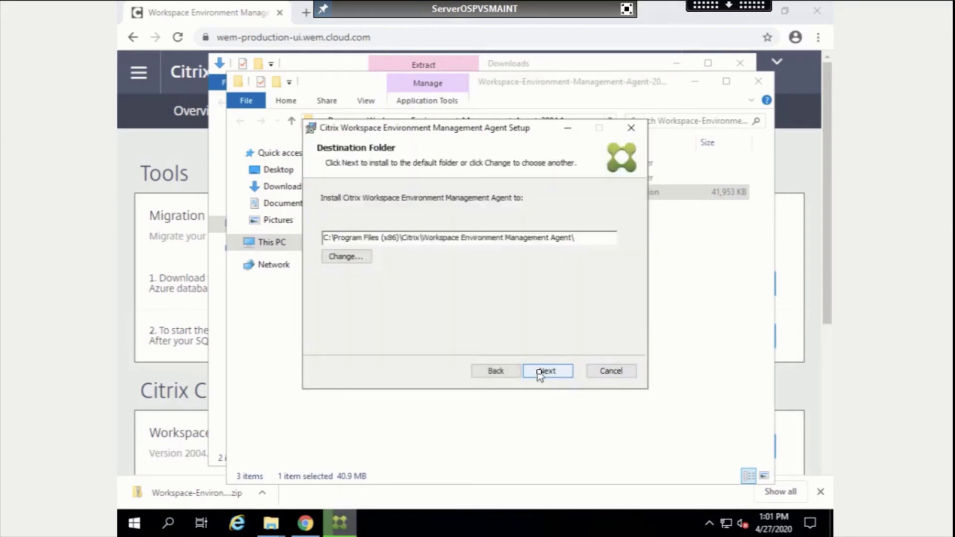
pyautogui.click(540, 372)
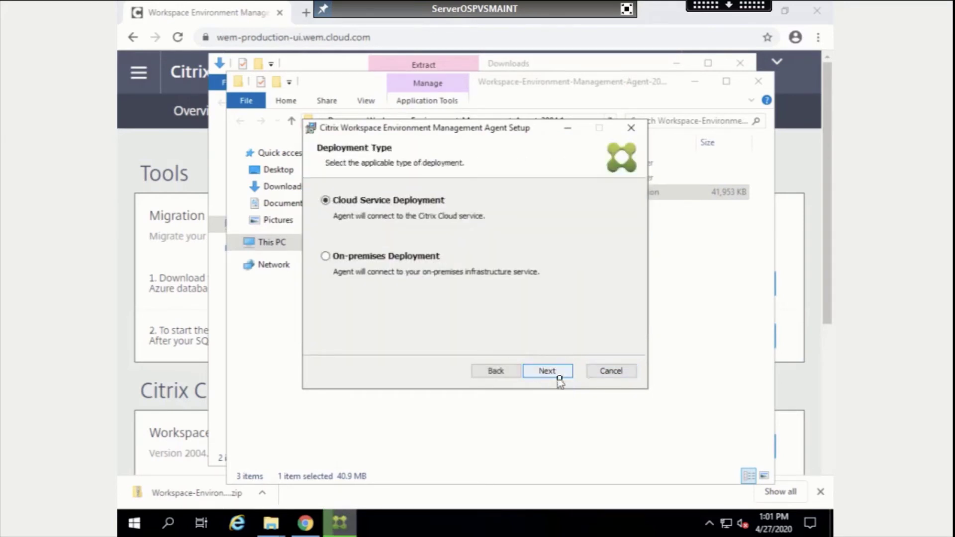
pyautogui.click(558, 378)
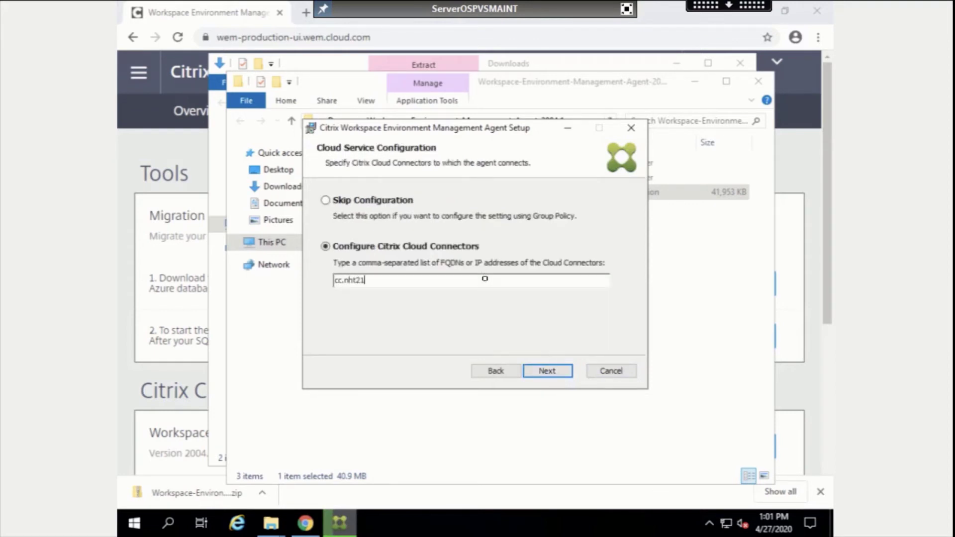
pyautogui.click(552, 372)
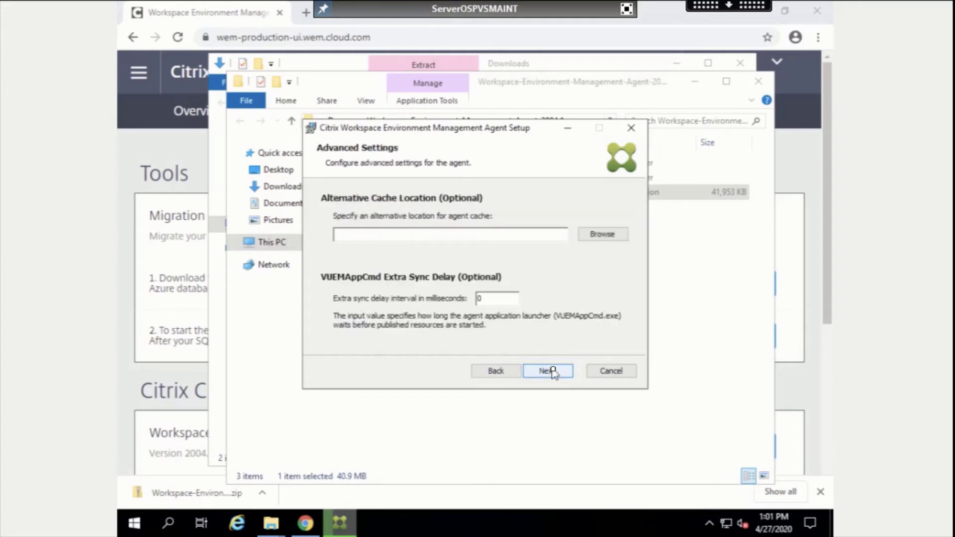
pyautogui.click(551, 372)
pyautogui.click(554, 373)
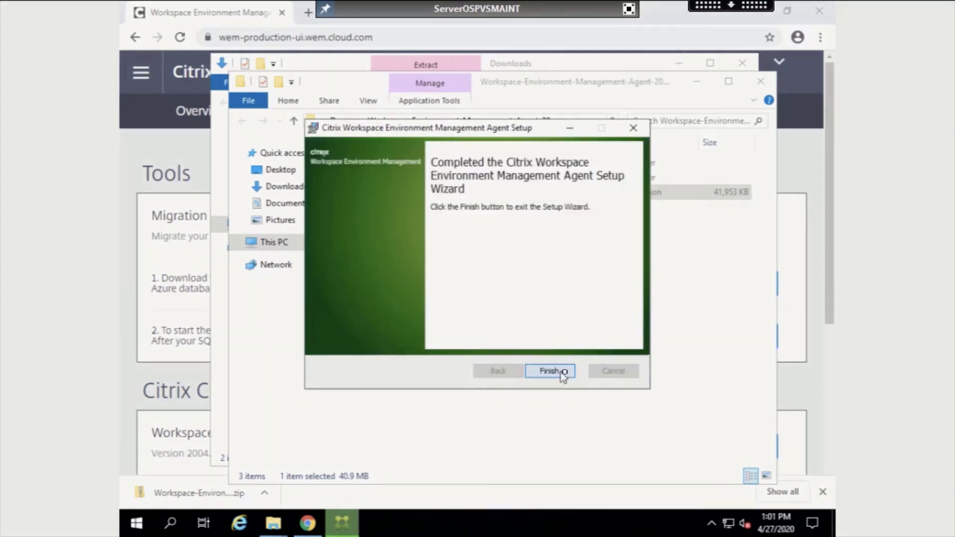
pyautogui.click(560, 372)
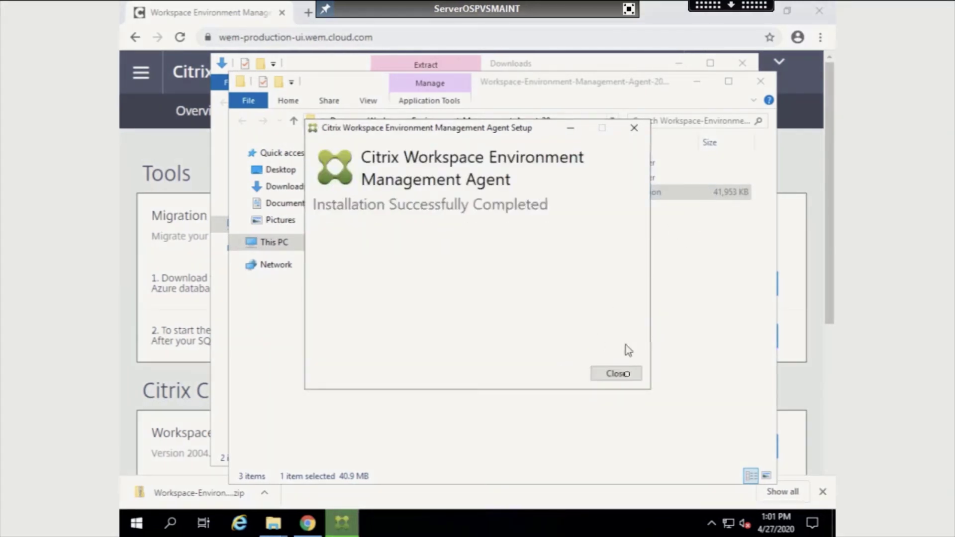
# Step: Close the setup window, both Explorer windows and Chrome
pyautogui.click(624, 374)
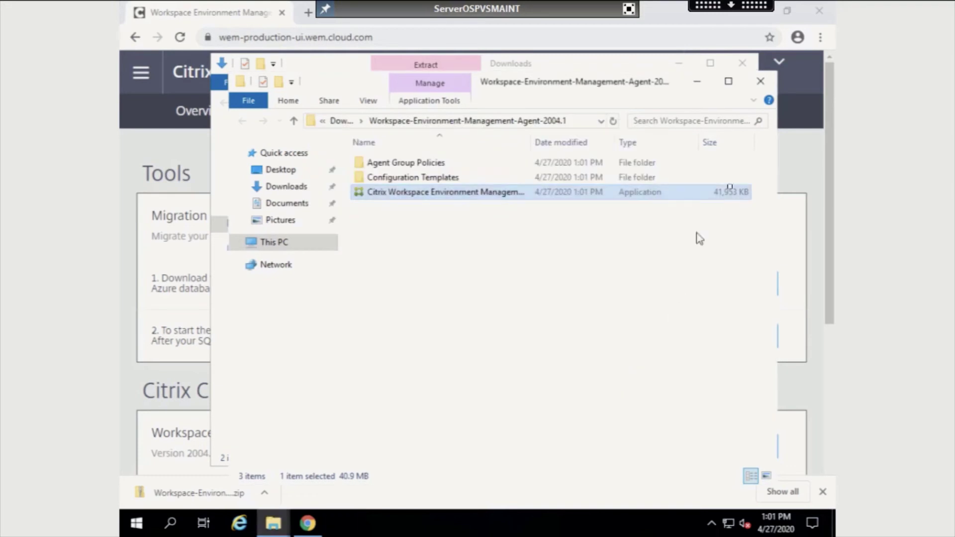
pyautogui.click(760, 81)
pyautogui.click(751, 65)
pyautogui.click(820, 12)
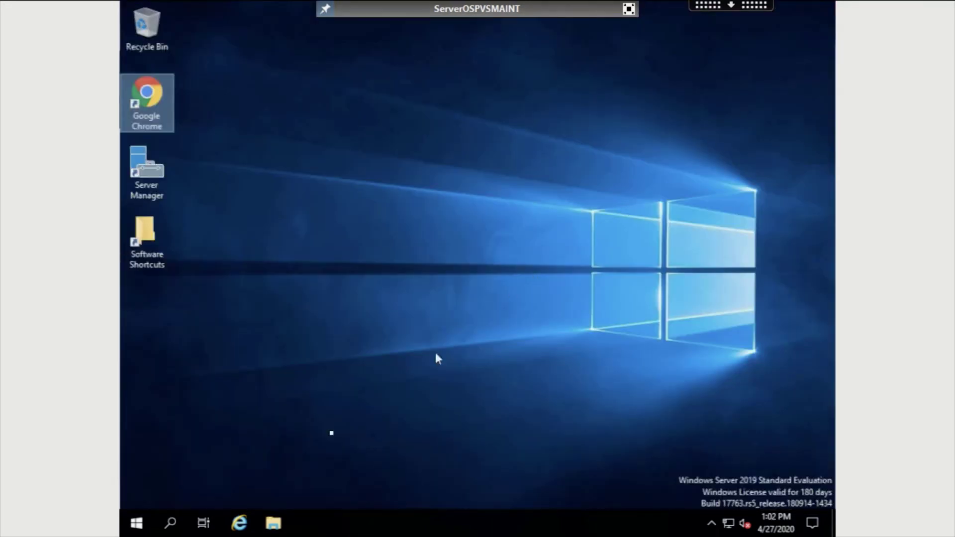
# Step: Restart the server from the Start menu power options and confirm
pyautogui.click(140, 525)
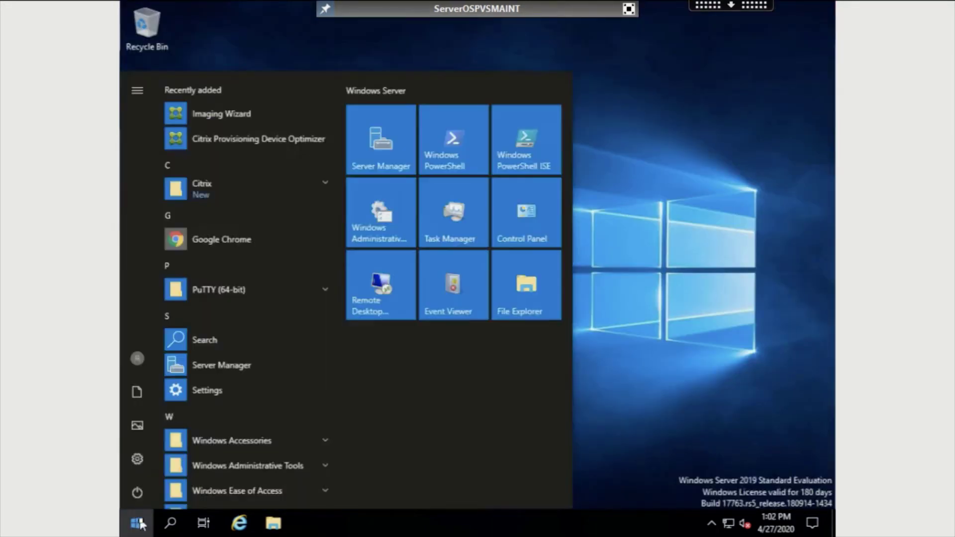
pyautogui.click(145, 496)
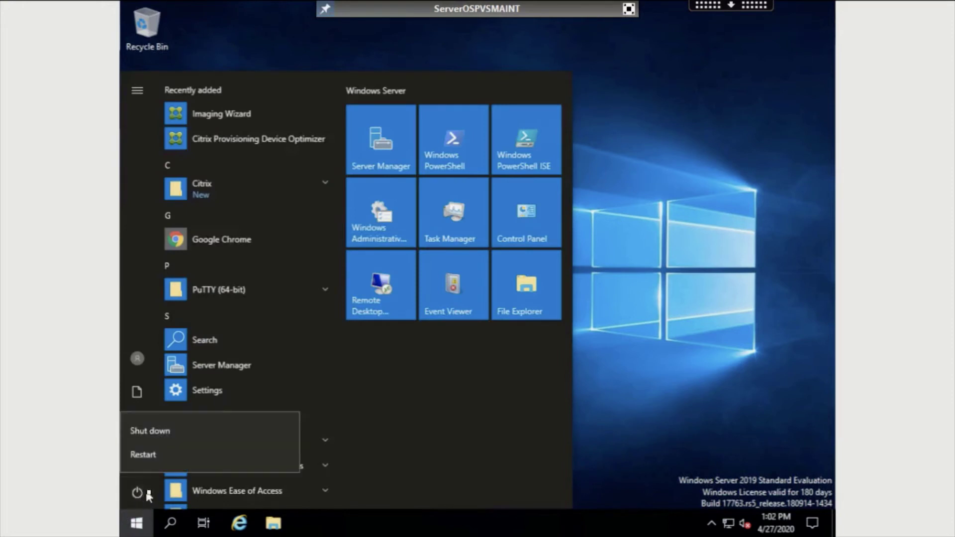
pyautogui.click(149, 455)
pyautogui.click(317, 452)
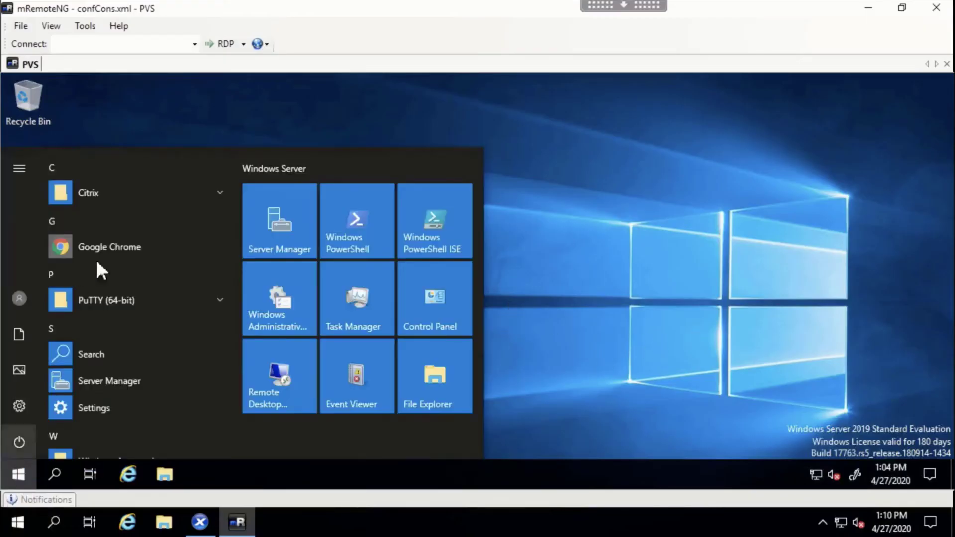
# Step: Launch Citrix Provisioning Console and expand Sites > Site > vDisk Pool to show the vDisks
pyautogui.click(131, 193)
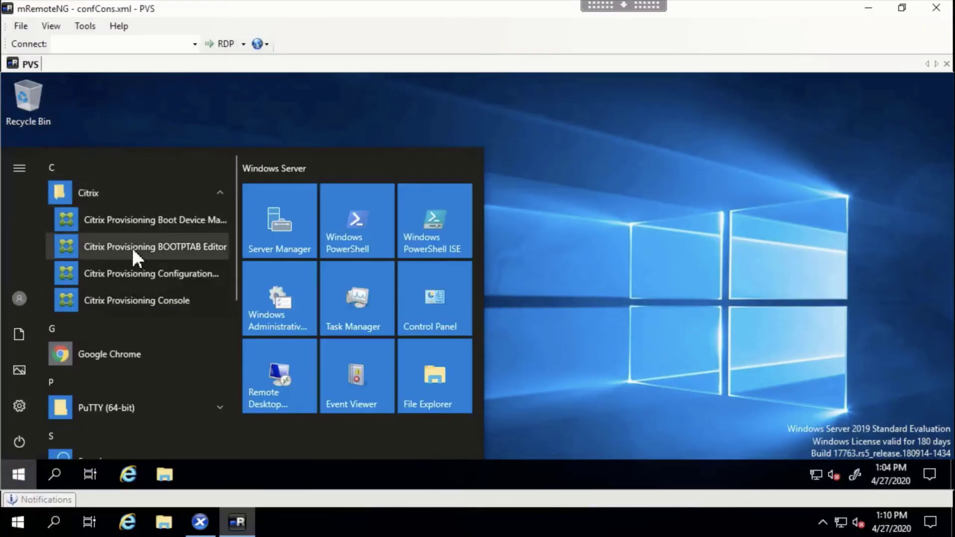
pyautogui.click(148, 305)
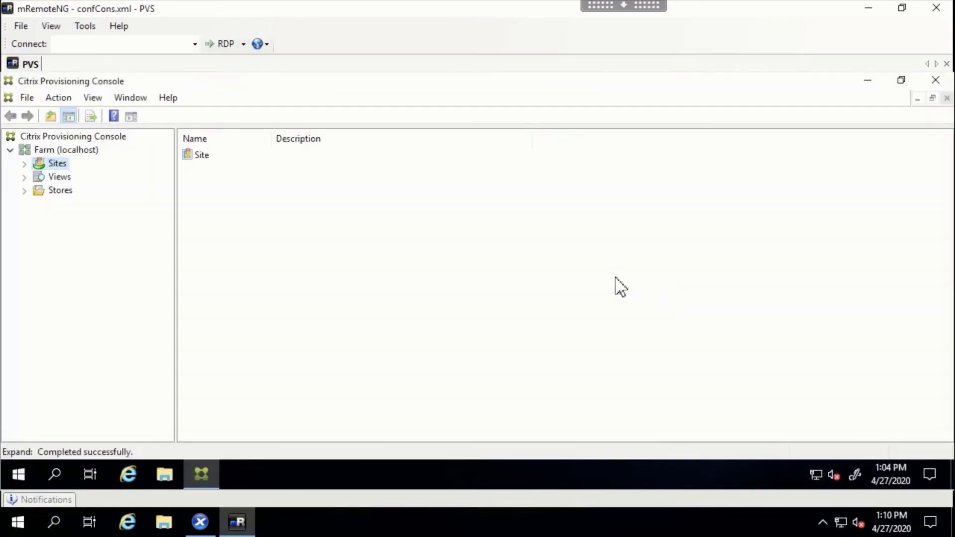
pyautogui.click(24, 163)
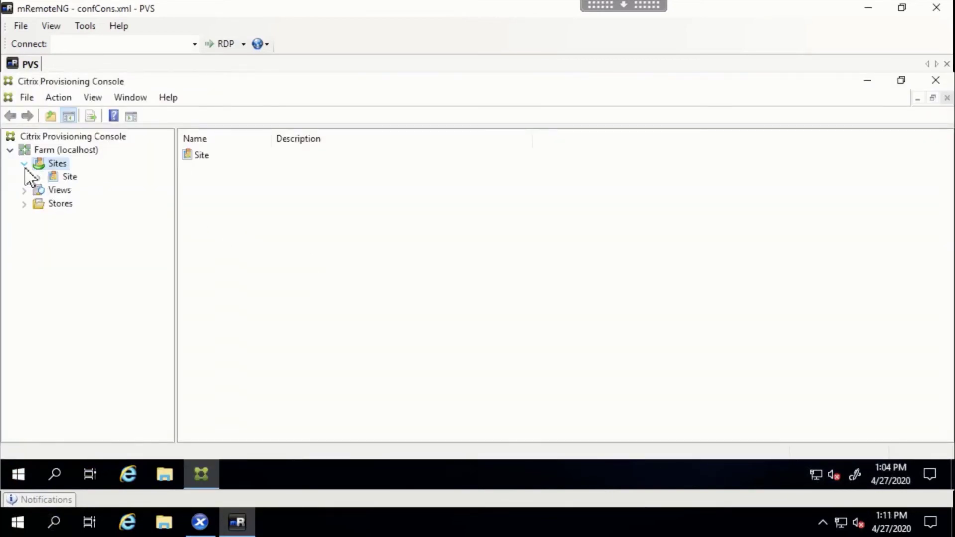
pyautogui.click(38, 176)
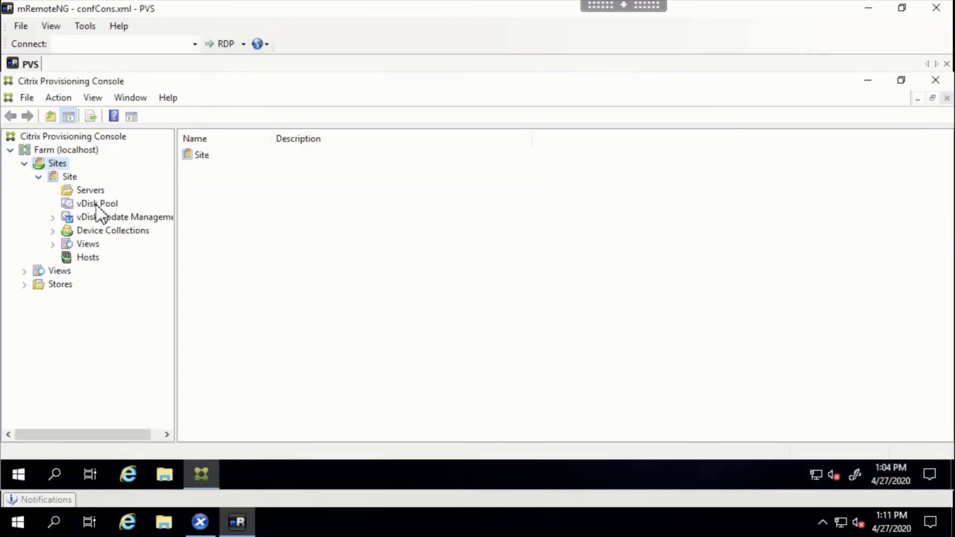
pyautogui.click(97, 205)
# Step: Promote version 1 of the vDiskstore vDisk to Production and close the versions list
pyautogui.rightClick(221, 156)
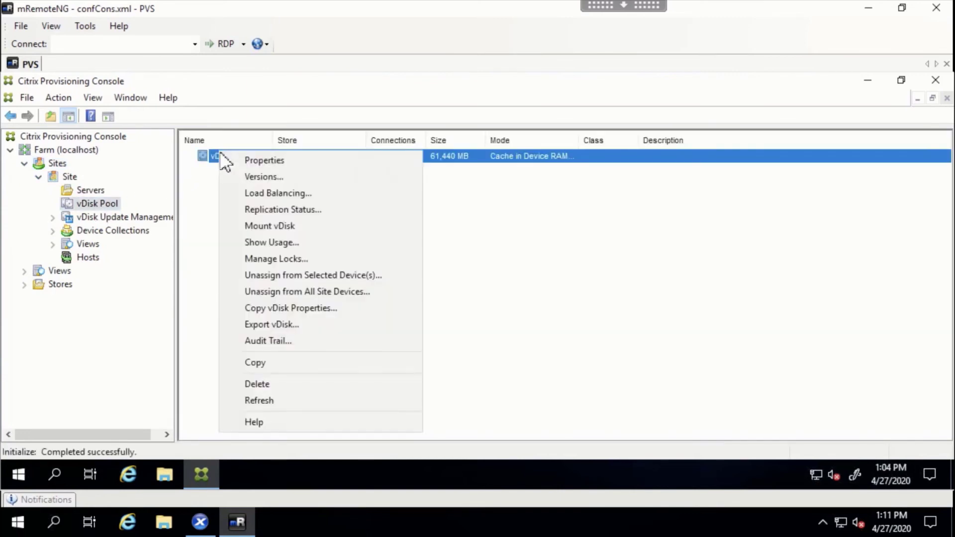
pyautogui.click(263, 176)
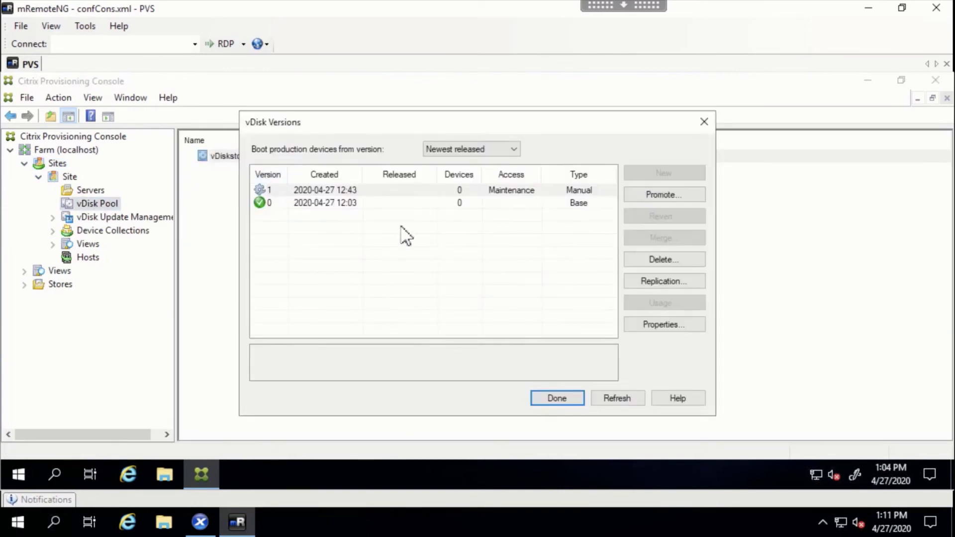
pyautogui.click(445, 192)
pyautogui.click(659, 195)
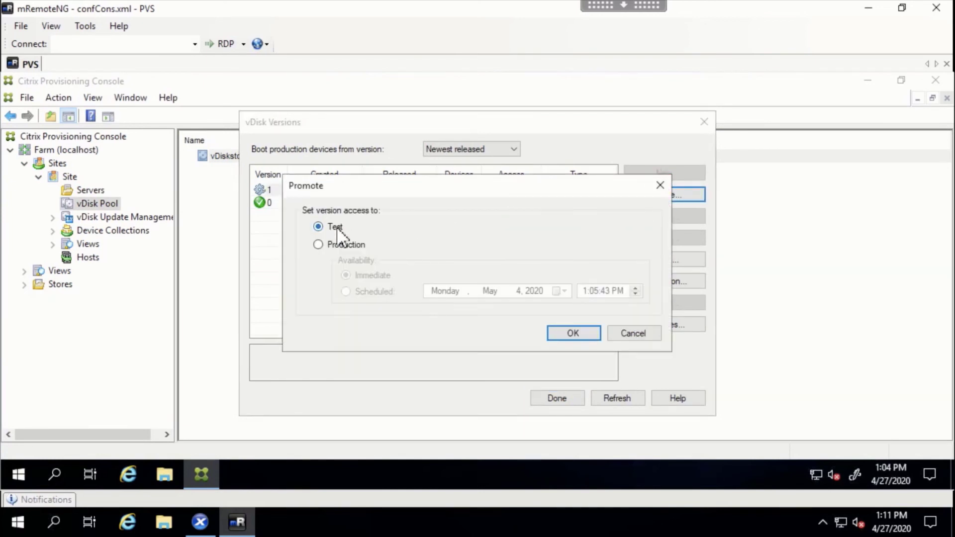
pyautogui.click(318, 244)
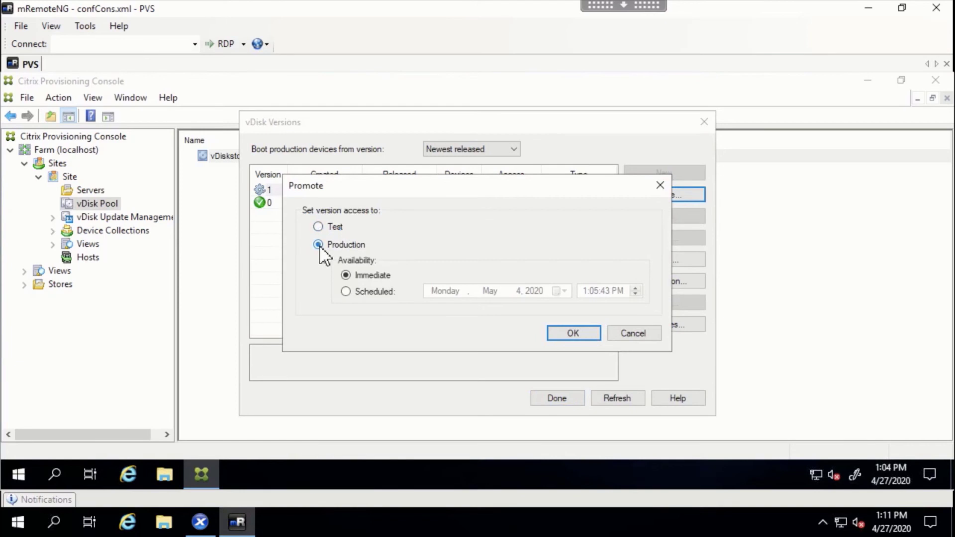
pyautogui.click(587, 335)
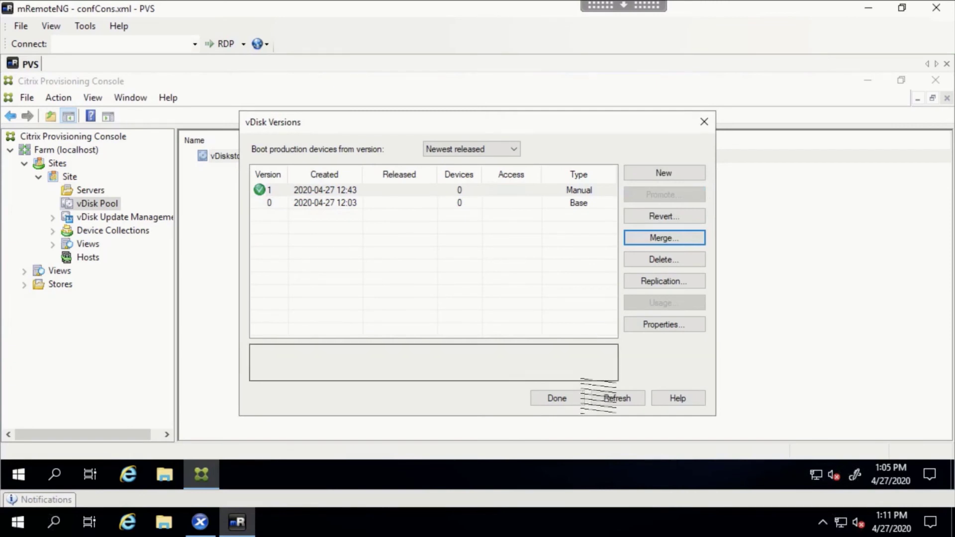
pyautogui.click(565, 405)
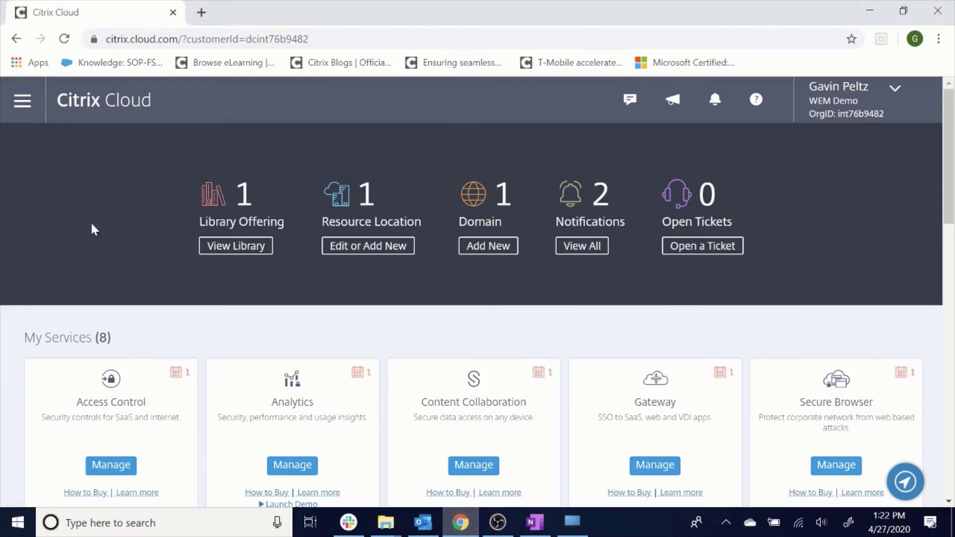
# Step: Go to My Services > Workspace Environment Management and open its Manage console
pyautogui.click(22, 101)
pyautogui.click(77, 181)
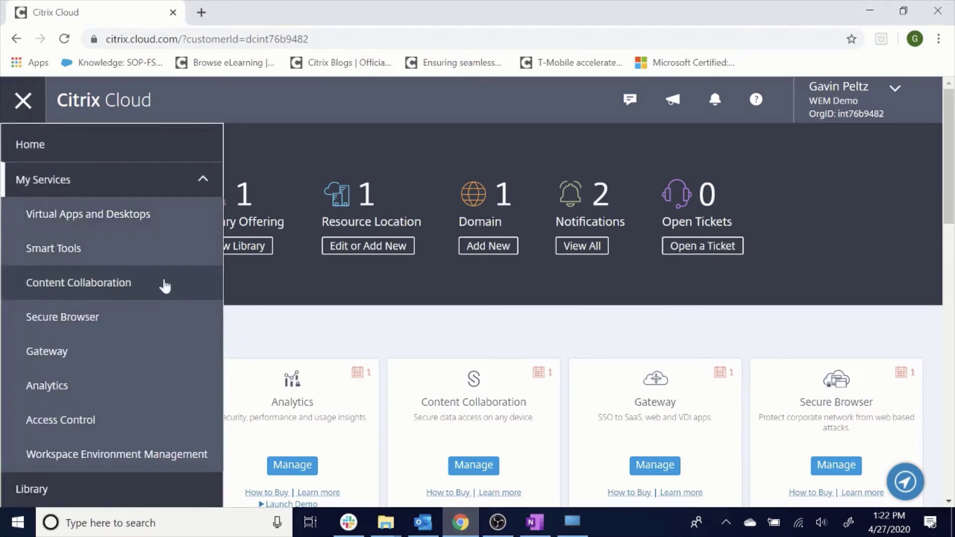
pyautogui.click(159, 455)
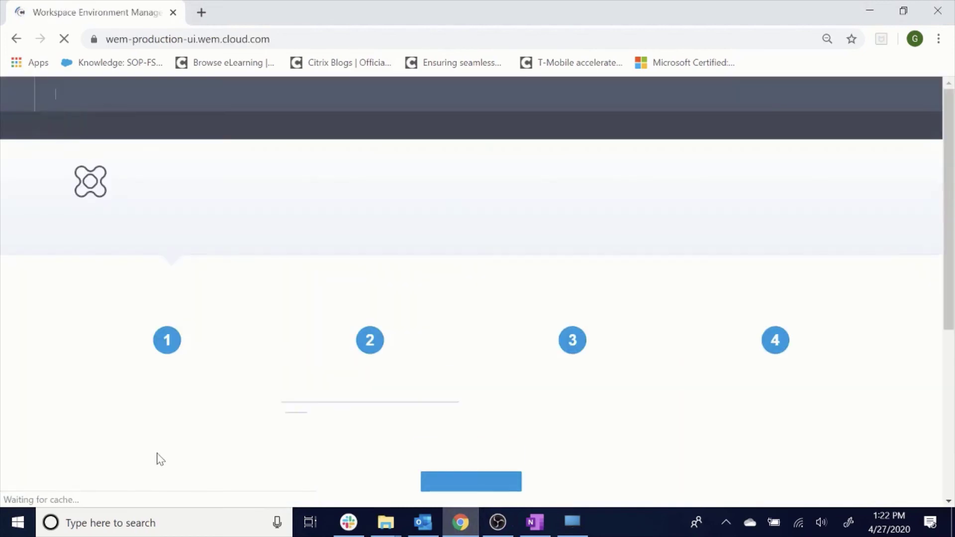
pyautogui.click(142, 129)
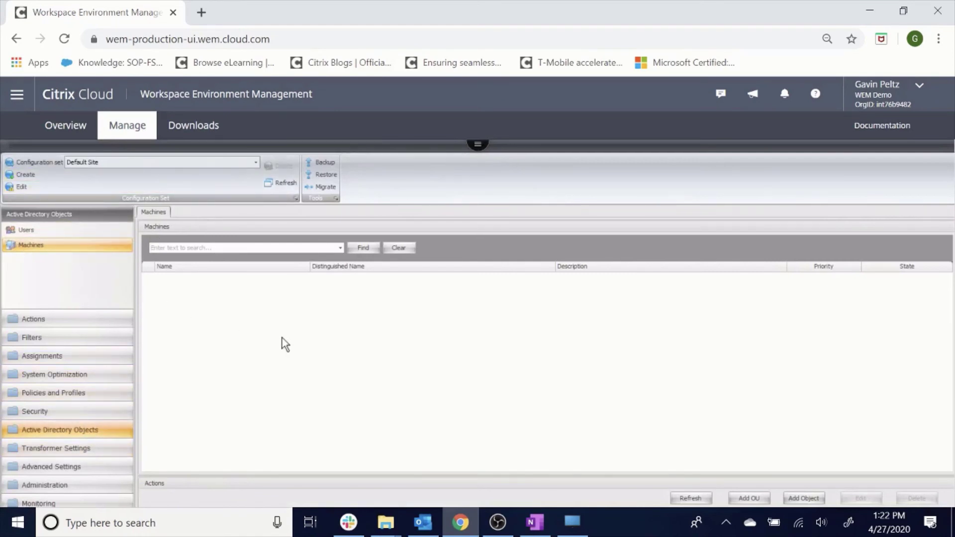
# Step: Add the VDA OU under nht21.sp > Citrx > Machines to the Machines list
pyautogui.click(747, 499)
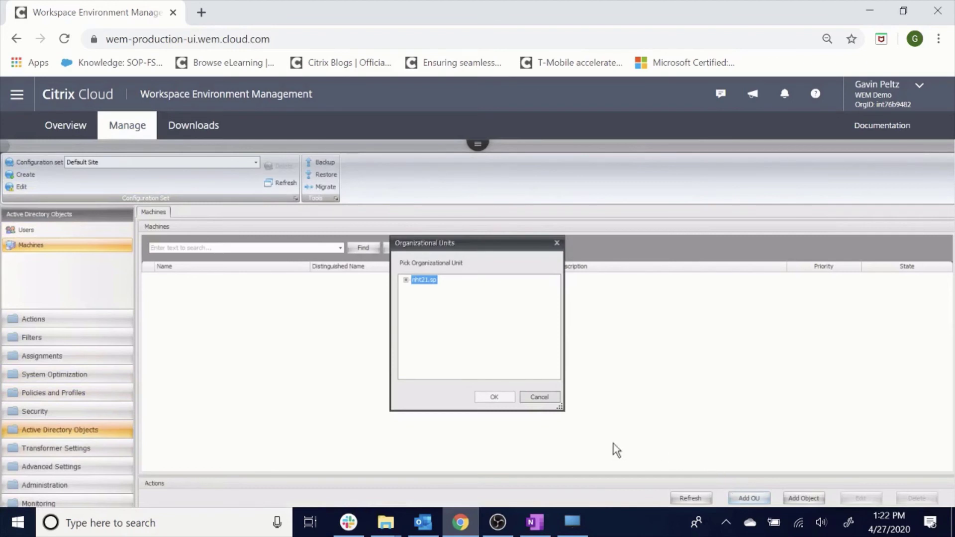
pyautogui.click(404, 280)
pyautogui.click(417, 288)
pyautogui.click(426, 297)
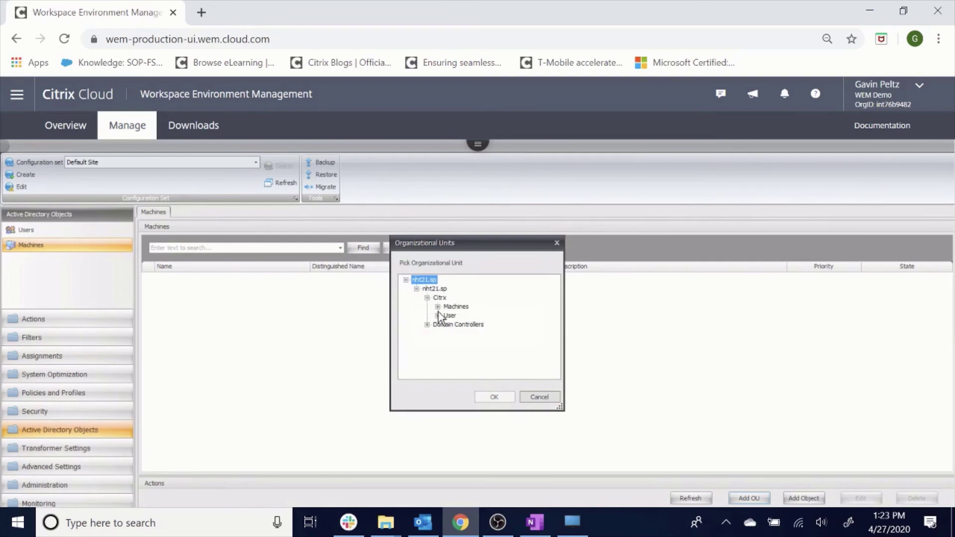
pyautogui.click(437, 307)
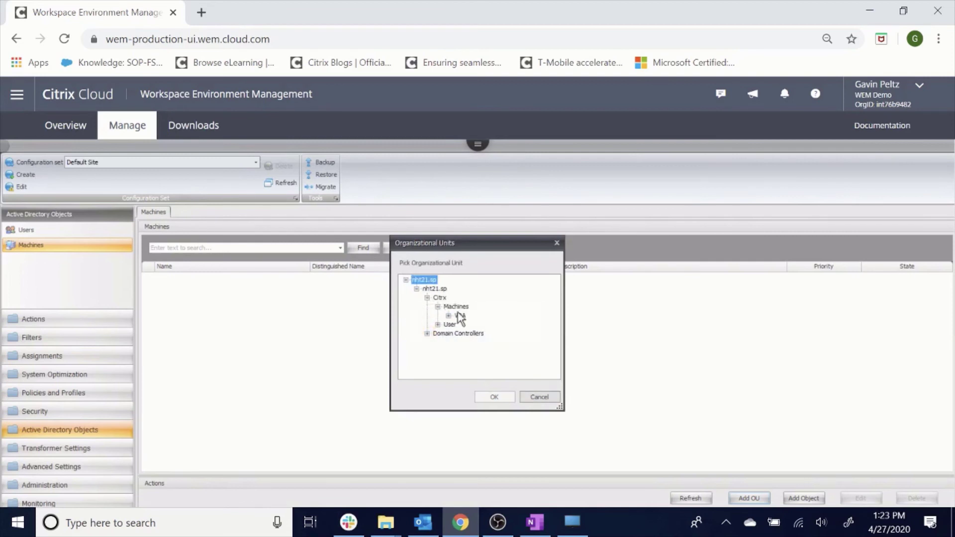
pyautogui.click(459, 315)
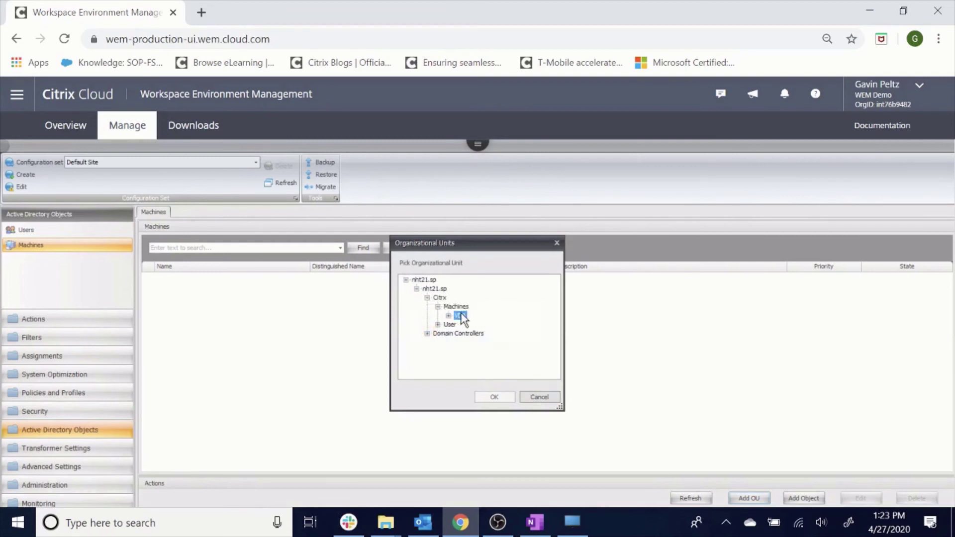
pyautogui.click(509, 395)
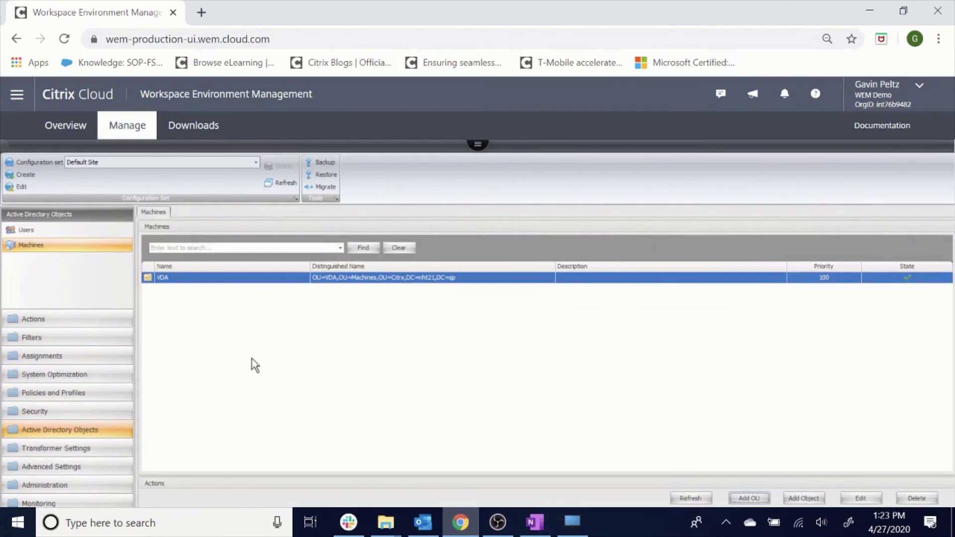
# Step: In Main Configuration, enable Launch Agent on Logon and Launch Agent on Reconnect
pyautogui.click(53, 469)
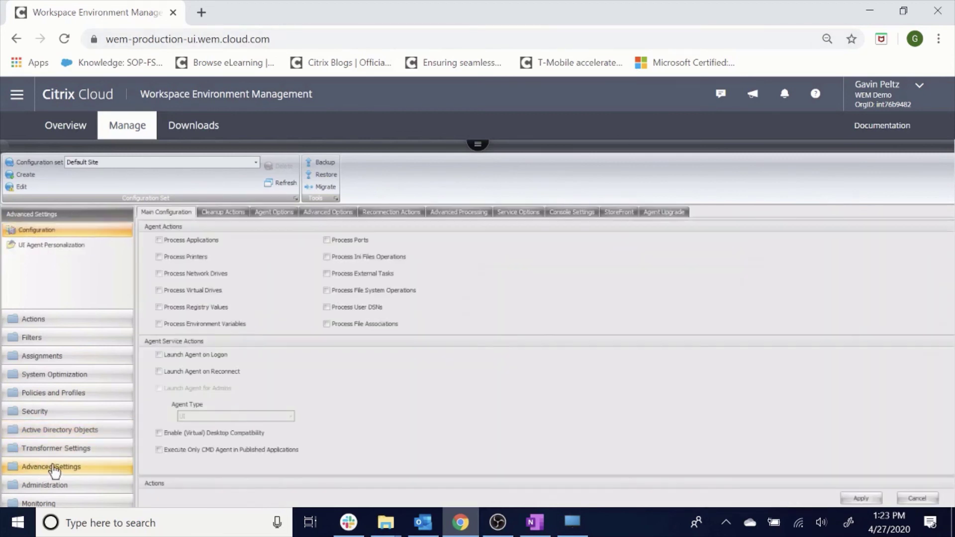
pyautogui.click(159, 354)
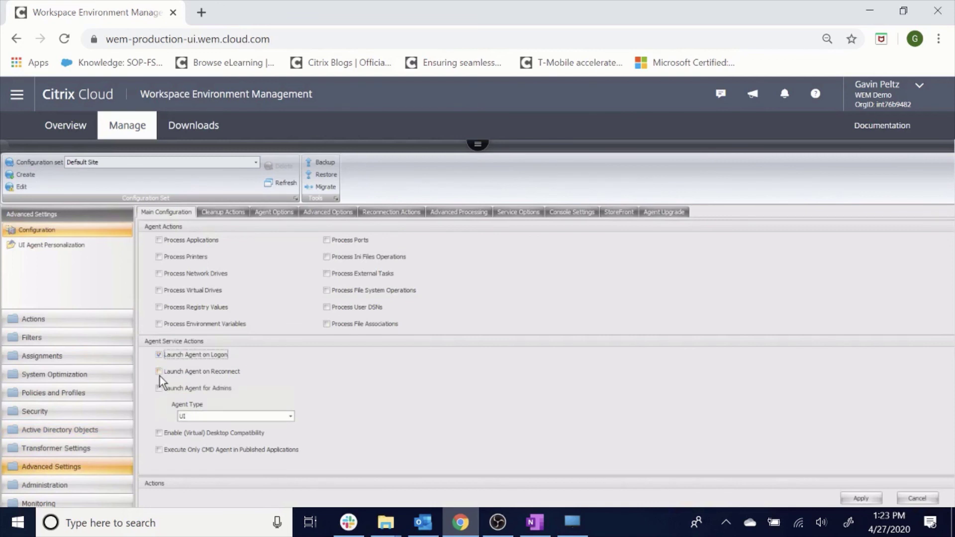
pyautogui.click(159, 373)
# Step: Enable processing of applications, printers, network drives, virtual drives, registry values and environment variables
pyautogui.click(159, 240)
pyautogui.click(159, 256)
pyautogui.click(159, 274)
pyautogui.click(160, 290)
pyautogui.click(159, 308)
pyautogui.click(159, 324)
# Step: Enable processing of file associations, user DSNs, file system operations, external tasks, ini files and ports, then apply
pyautogui.click(327, 325)
pyautogui.click(327, 308)
pyautogui.click(327, 291)
pyautogui.click(327, 274)
pyautogui.click(328, 257)
pyautogui.click(326, 240)
pyautogui.click(845, 499)
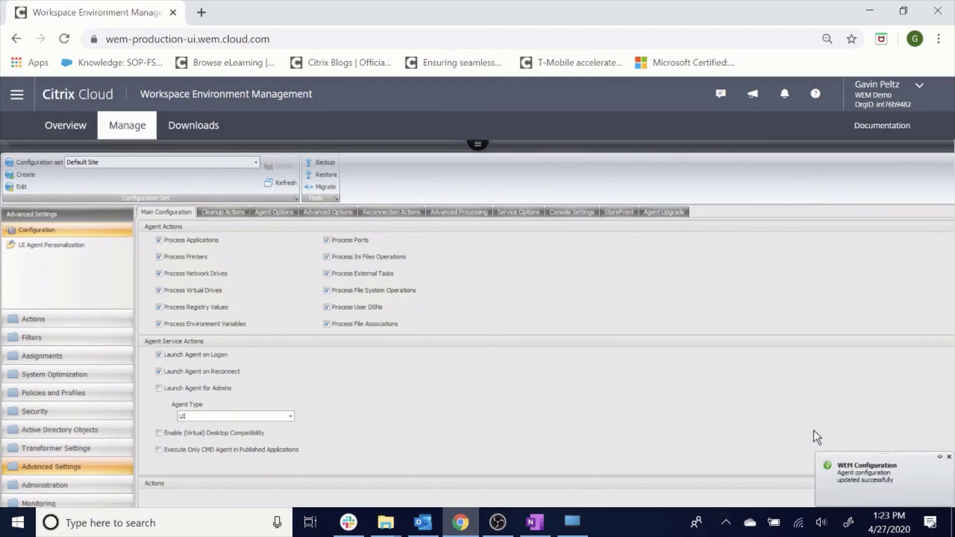